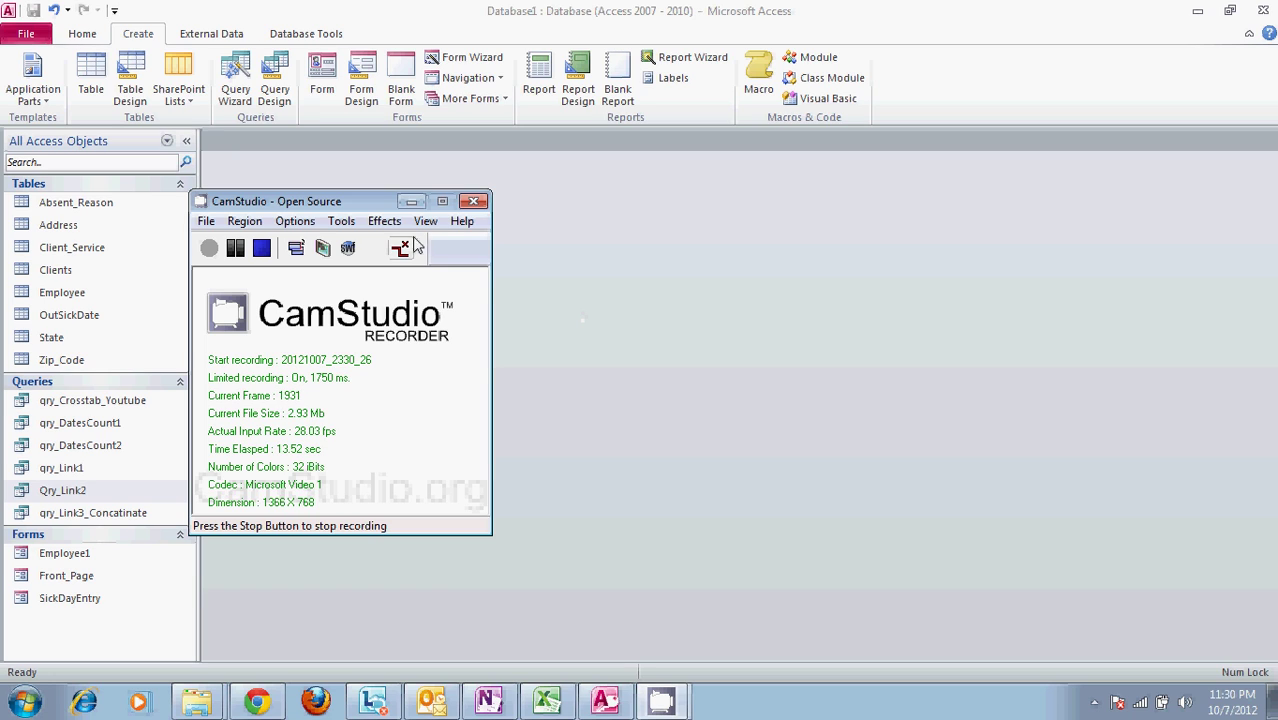
- Review the database's table relationships and the results of the qry_Link3_Concatinate query, closing each one after viewing
{"action": "left_click", "coordinate": [411, 202]}
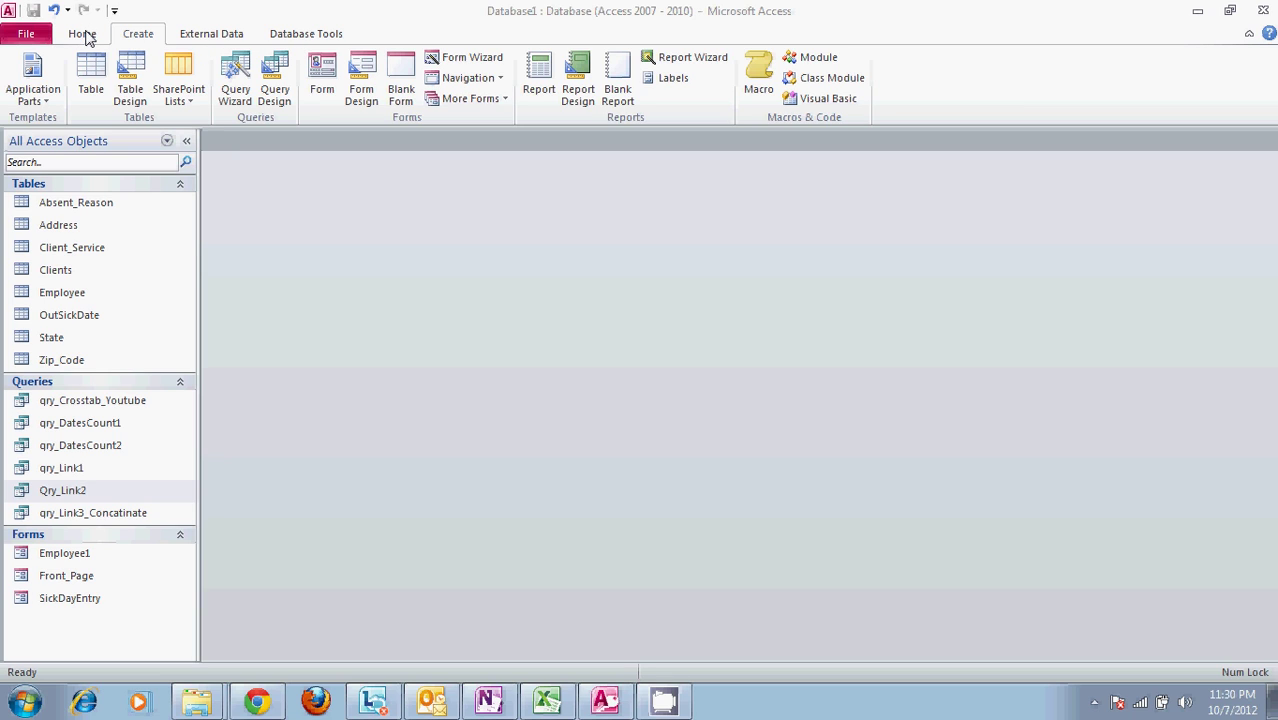
{"action": "left_click", "coordinate": [290, 36]}
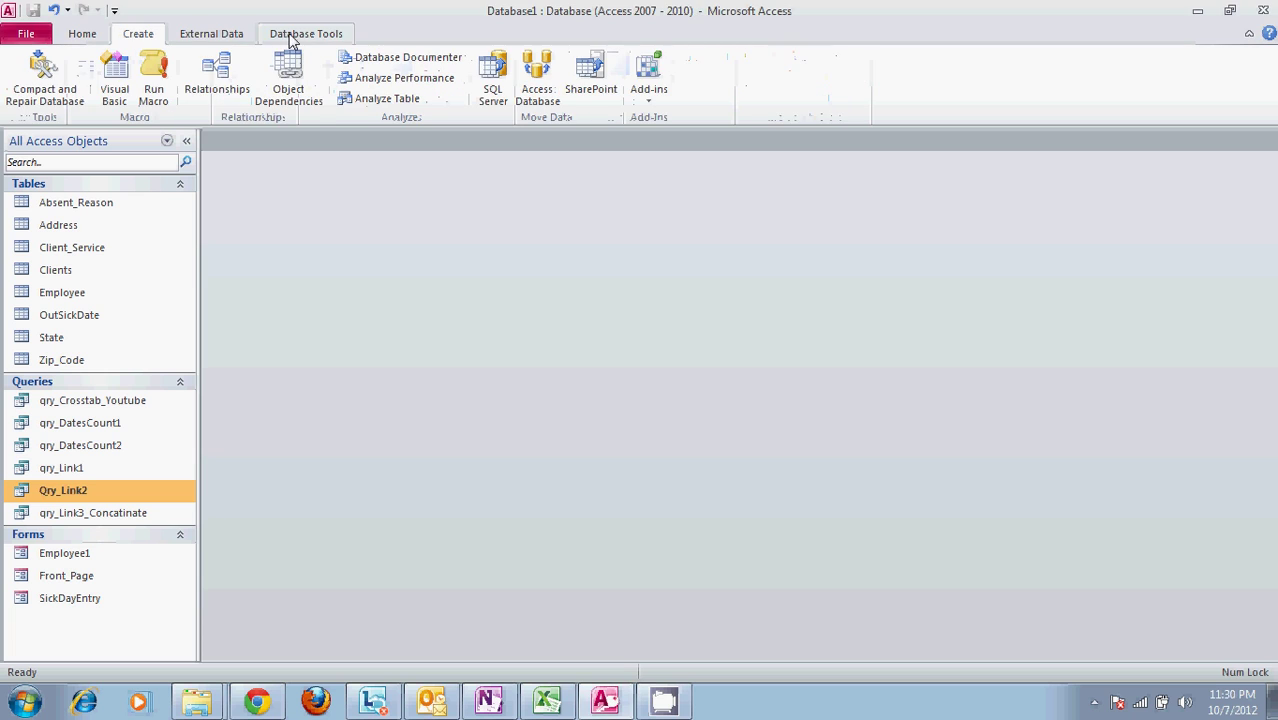
{"action": "left_click", "coordinate": [220, 78]}
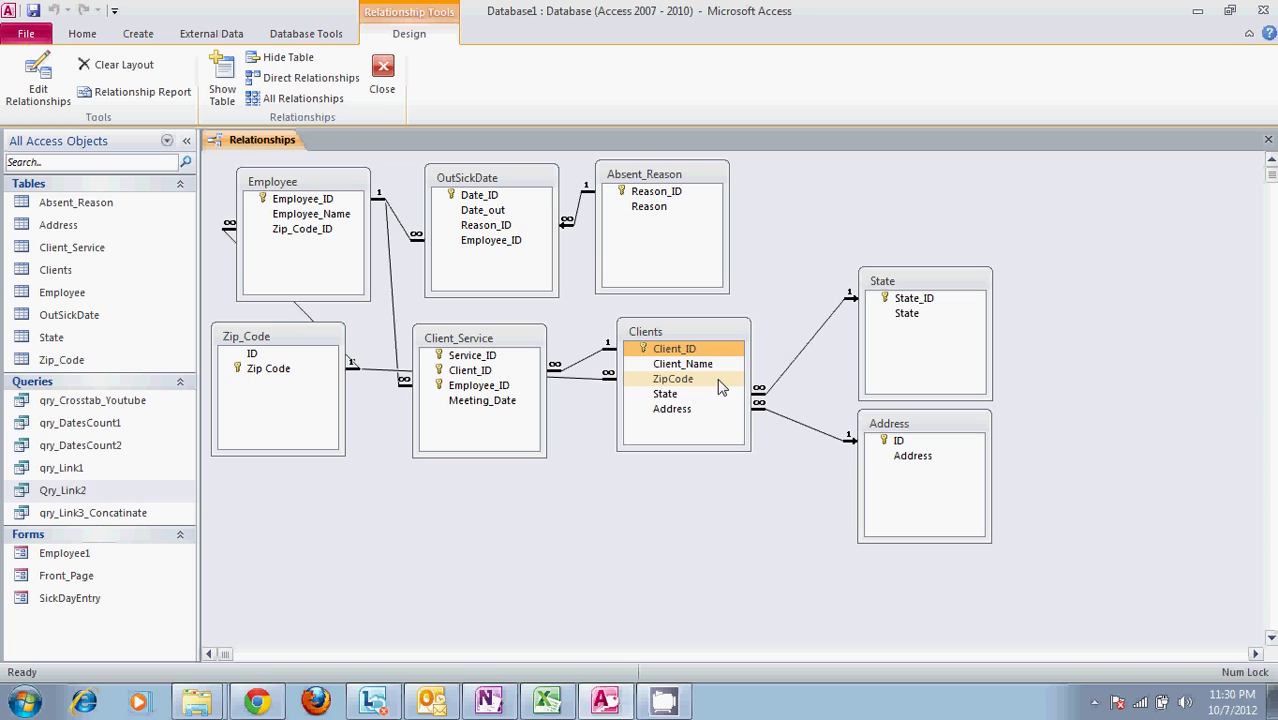
{"action": "left_click", "coordinate": [383, 74]}
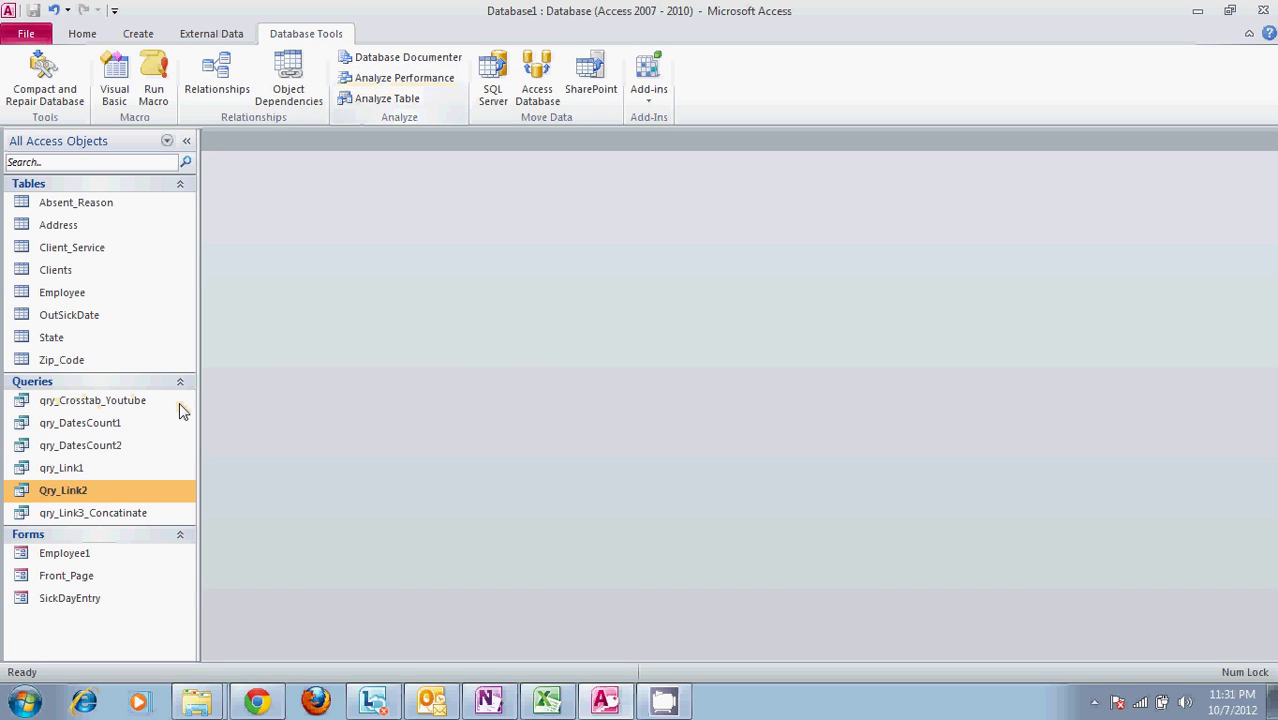
{"action": "double_click", "coordinate": [107, 514]}
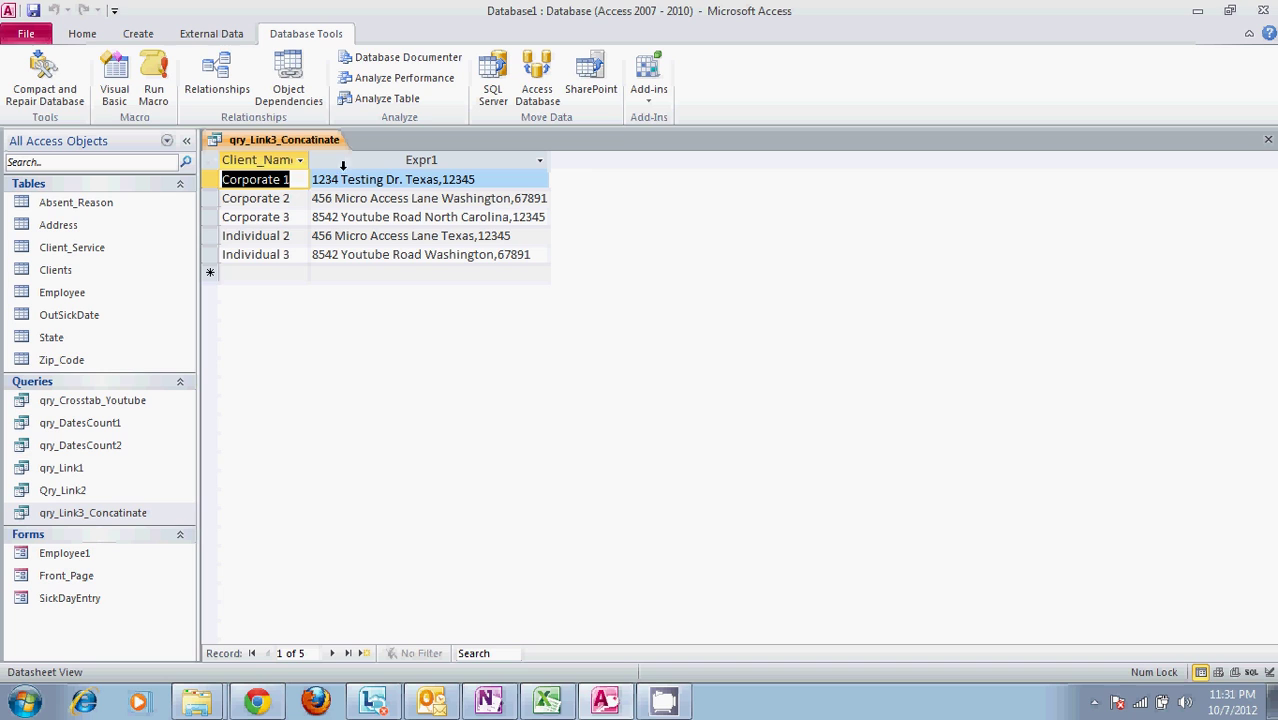
{"action": "left_click", "coordinate": [1268, 139]}
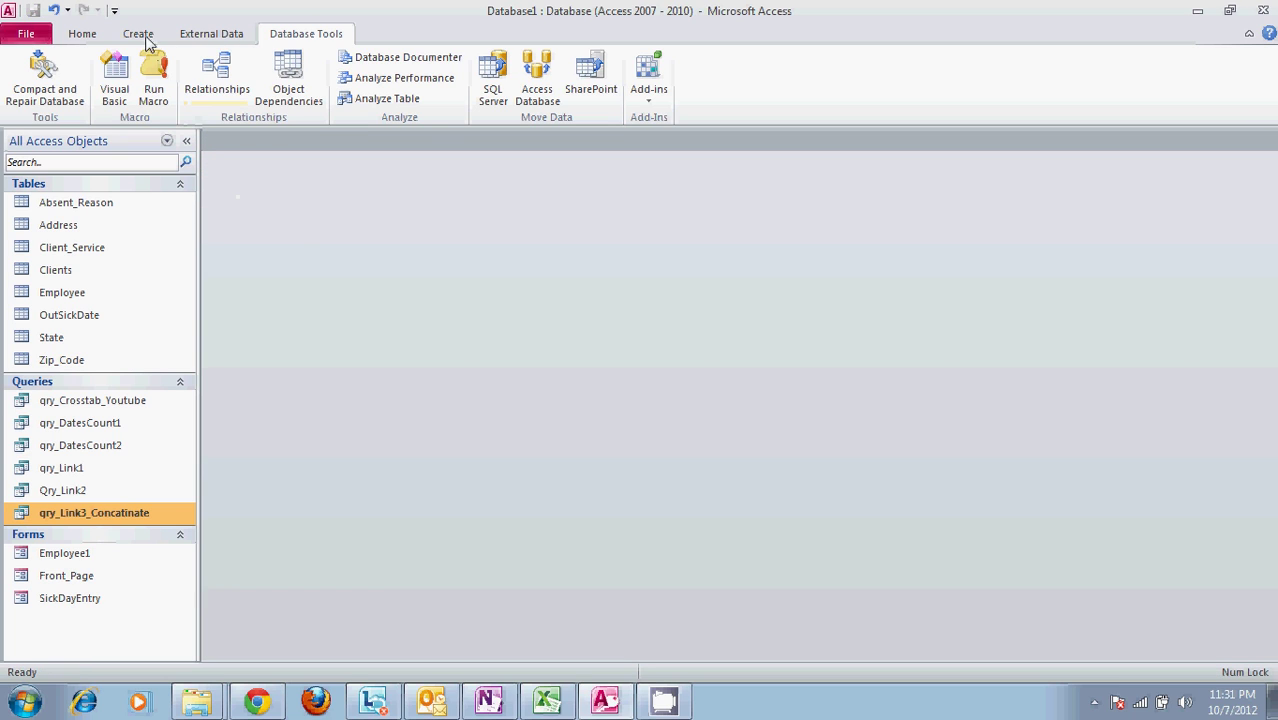
- Start a new query in design view containing the Clients, Zip_Code, State and Address tables
{"action": "left_click", "coordinate": [141, 35]}
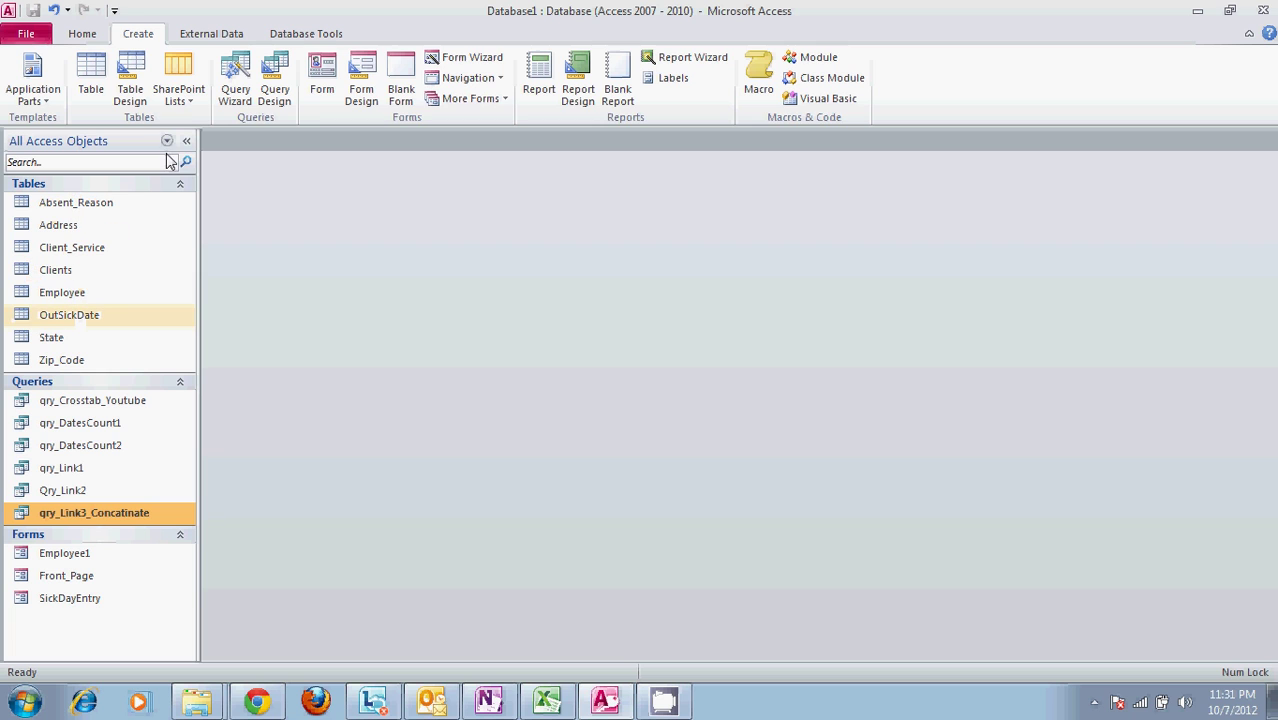
{"action": "left_click", "coordinate": [277, 85]}
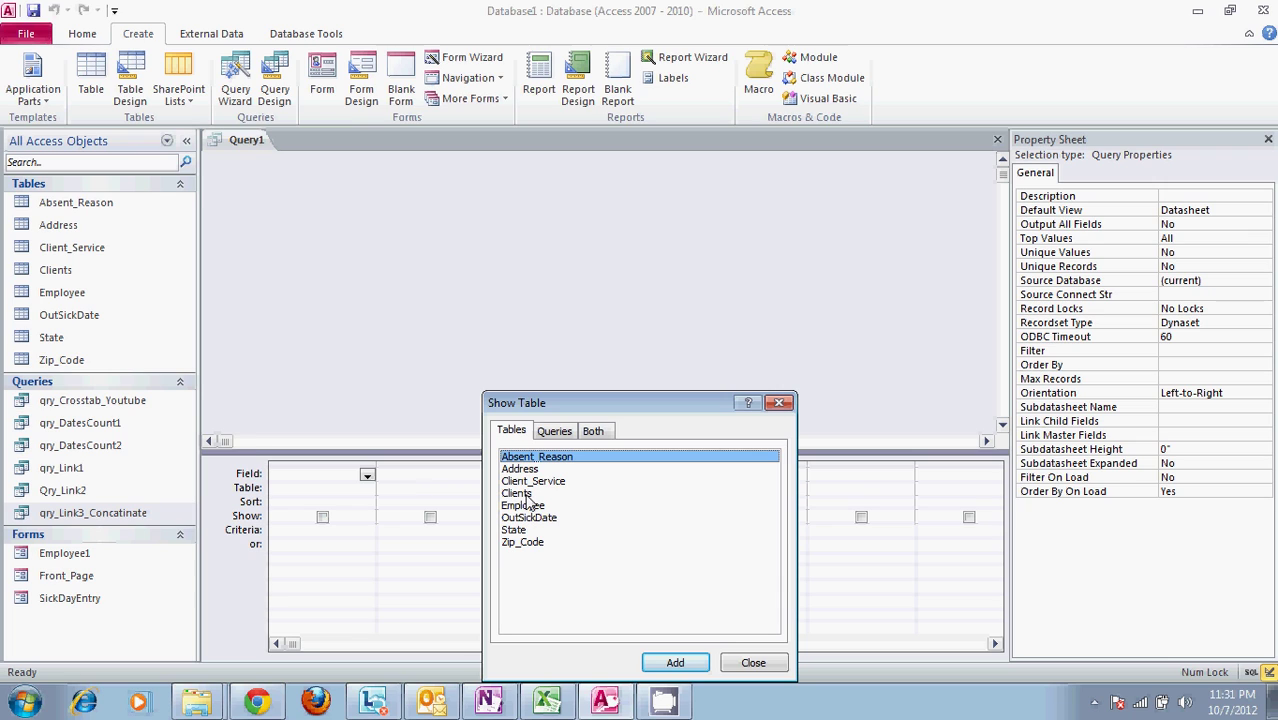
{"action": "double_click", "coordinate": [525, 495]}
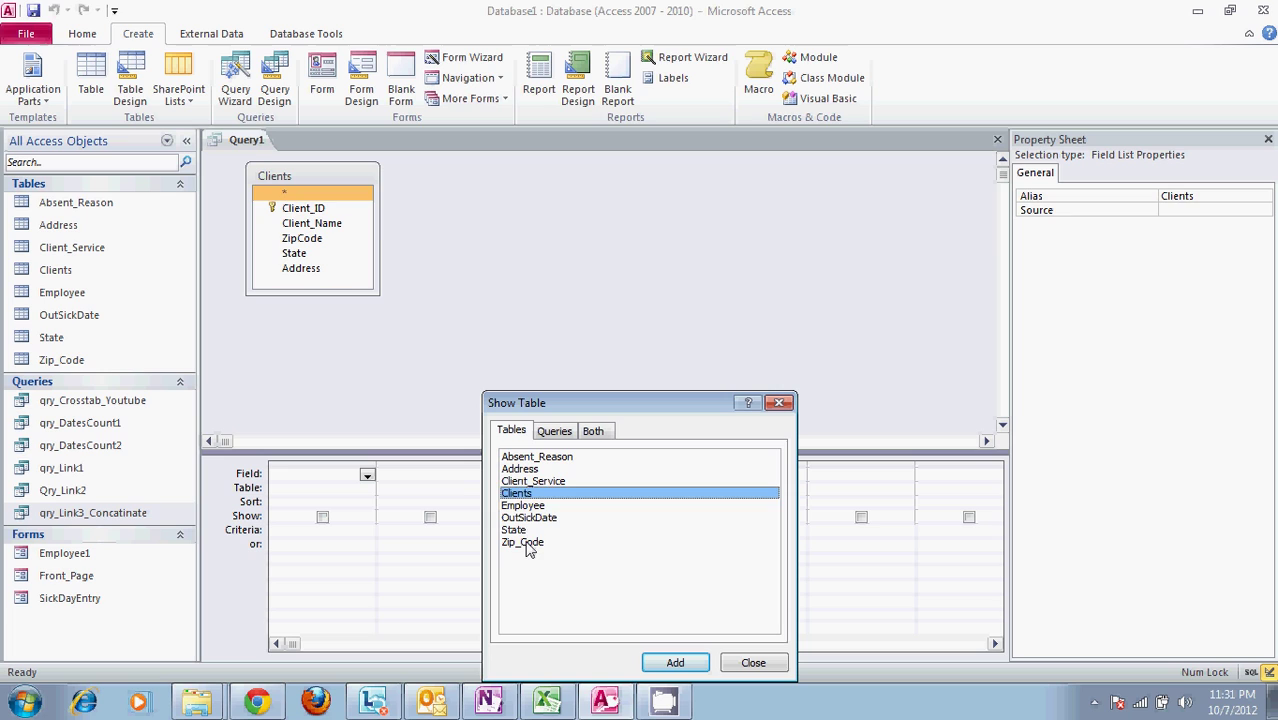
{"action": "double_click", "coordinate": [530, 543]}
{"action": "double_click", "coordinate": [531, 531]}
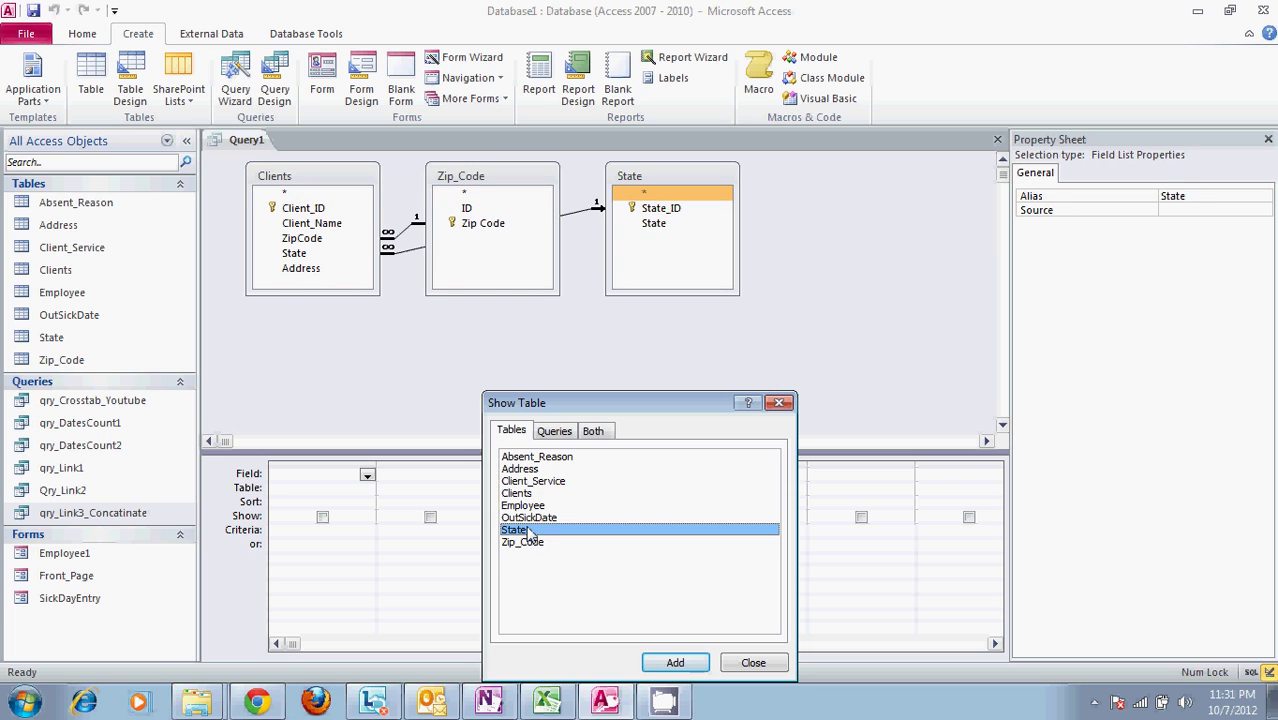
{"action": "double_click", "coordinate": [532, 469]}
{"action": "left_click", "coordinate": [753, 664]}
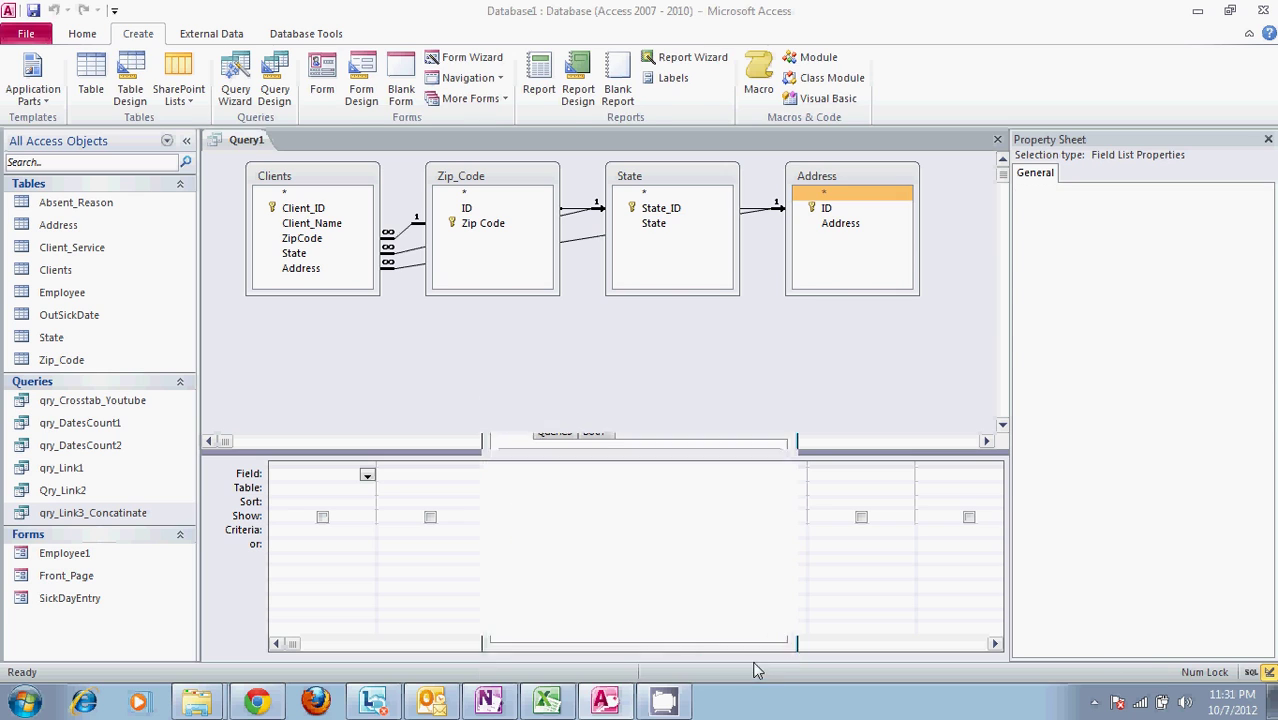
- Add the Client_Name, ZipCode, State and Address fields from Clients to the query and try to run it
{"action": "double_click", "coordinate": [312, 223]}
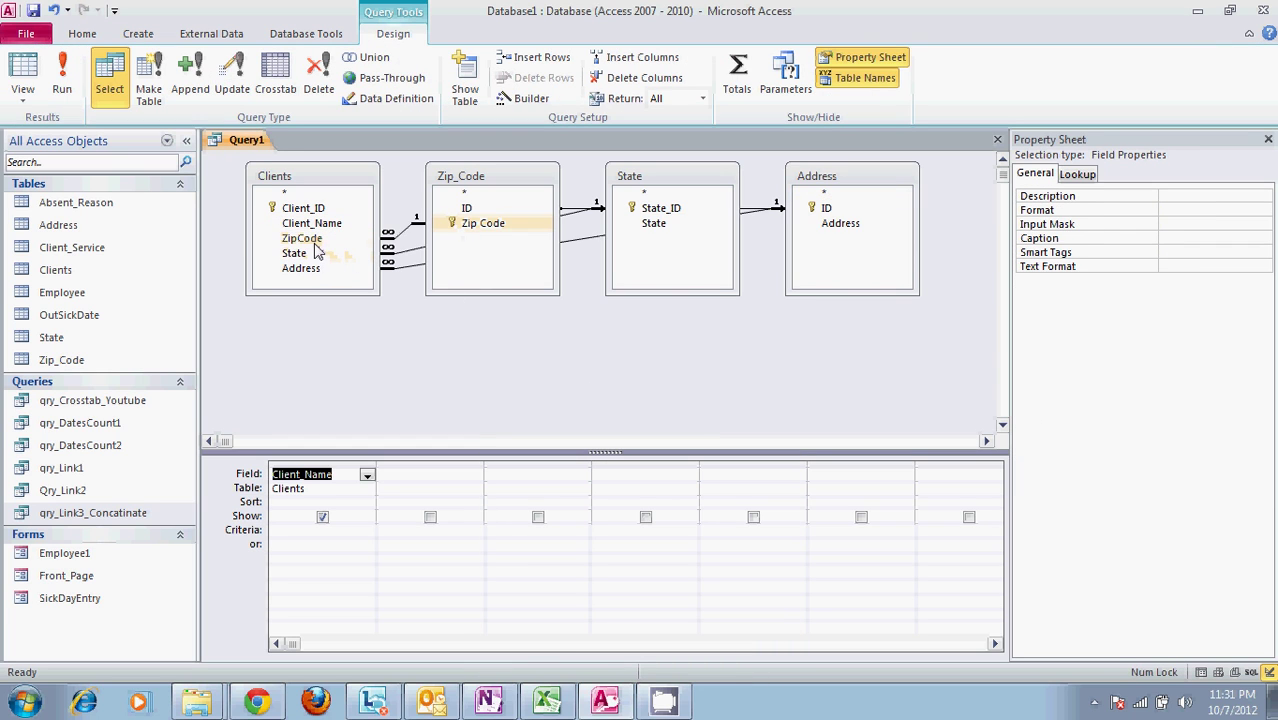
{"action": "double_click", "coordinate": [318, 240]}
{"action": "double_click", "coordinate": [300, 253]}
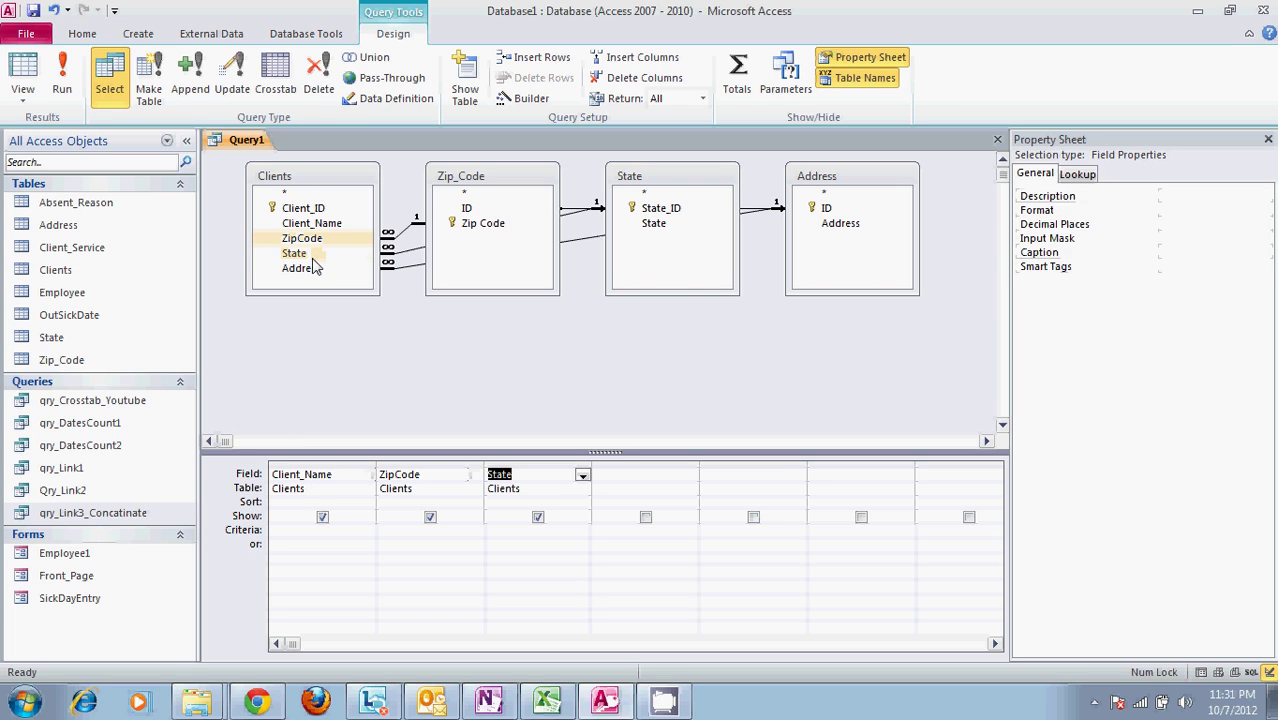
{"action": "double_click", "coordinate": [310, 268]}
{"action": "left_click", "coordinate": [73, 77]}
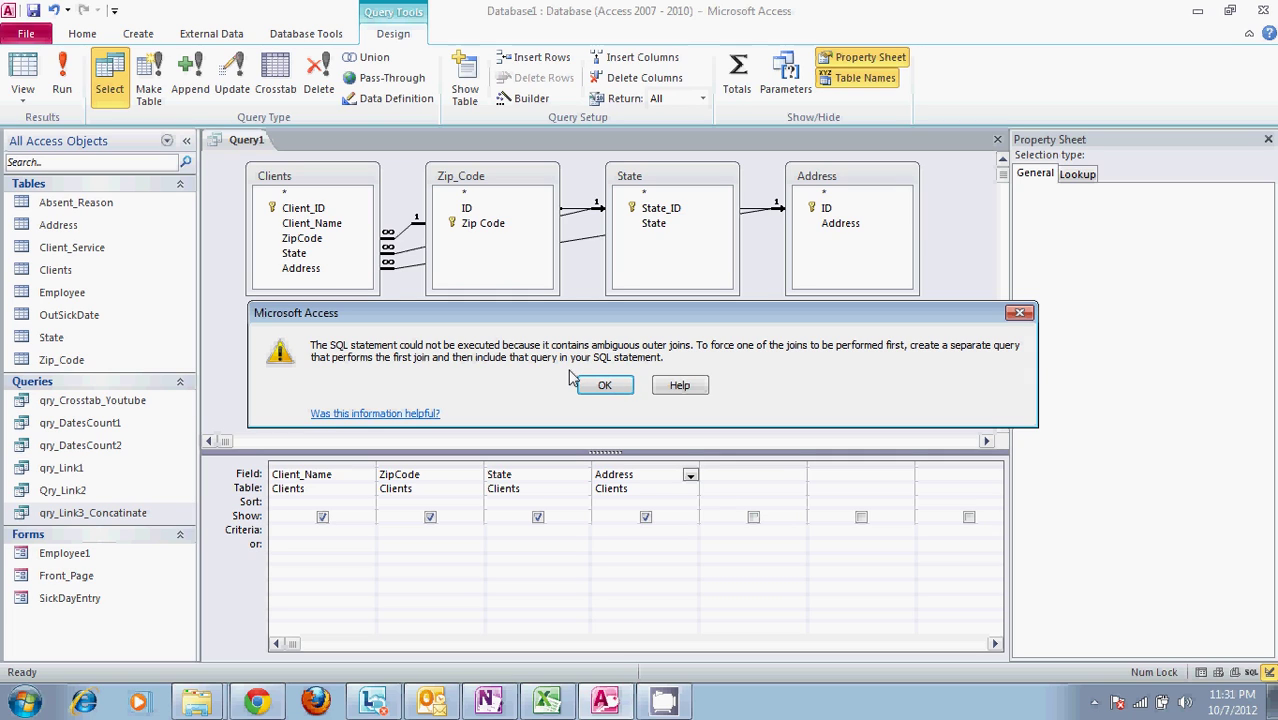
{"action": "left_click", "coordinate": [604, 386]}
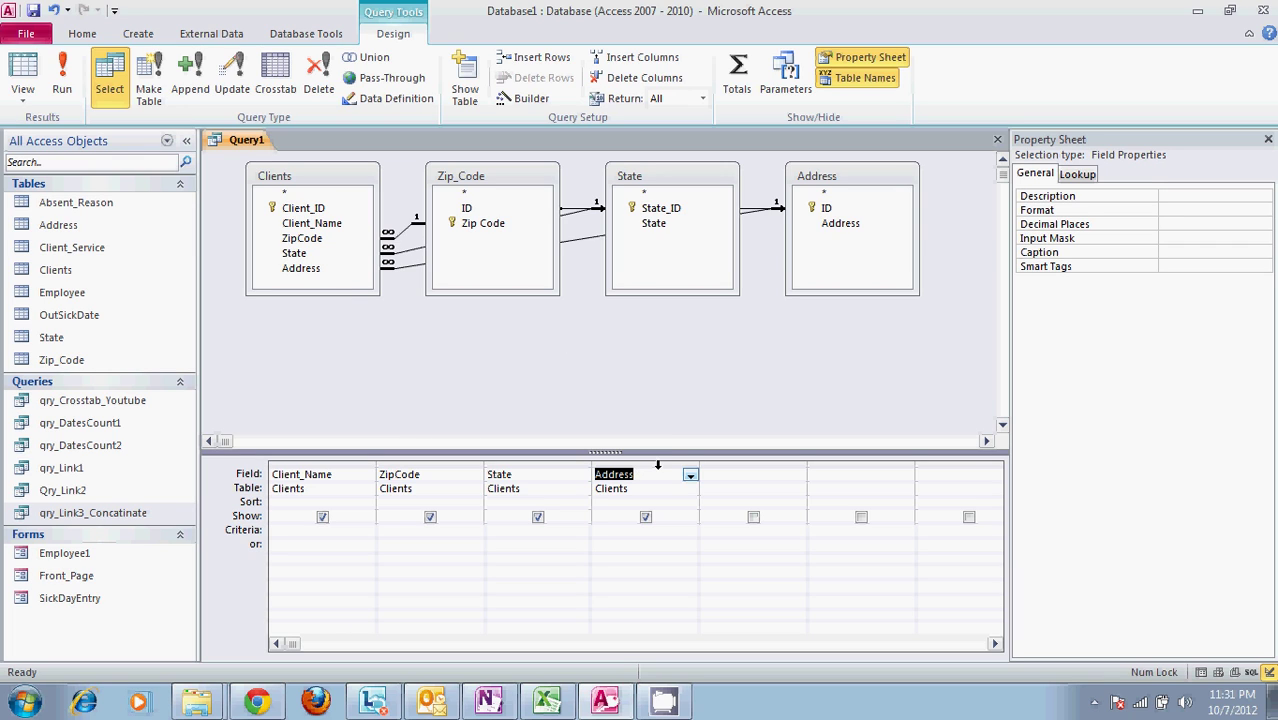
- Clear all the fields from the query's design grid
{"action": "key", "text": "BackSpace"}
{"action": "key", "text": "BackSpace"}
{"action": "key", "text": "BackSpace"}
{"action": "key", "text": "BackSpace"}
{"action": "key", "text": "BackSpace"}
{"action": "key", "text": "BackSpace"}
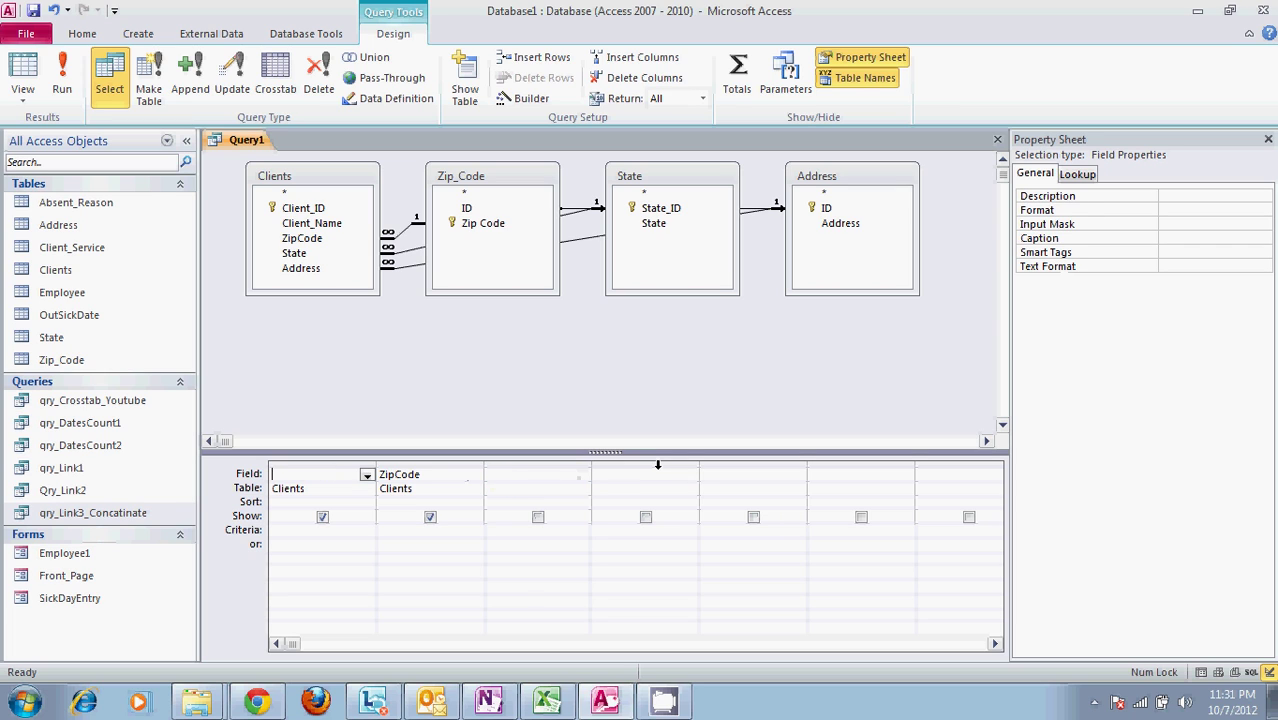
{"action": "key", "text": "BackSpace"}
{"action": "key", "text": "BackSpace"}
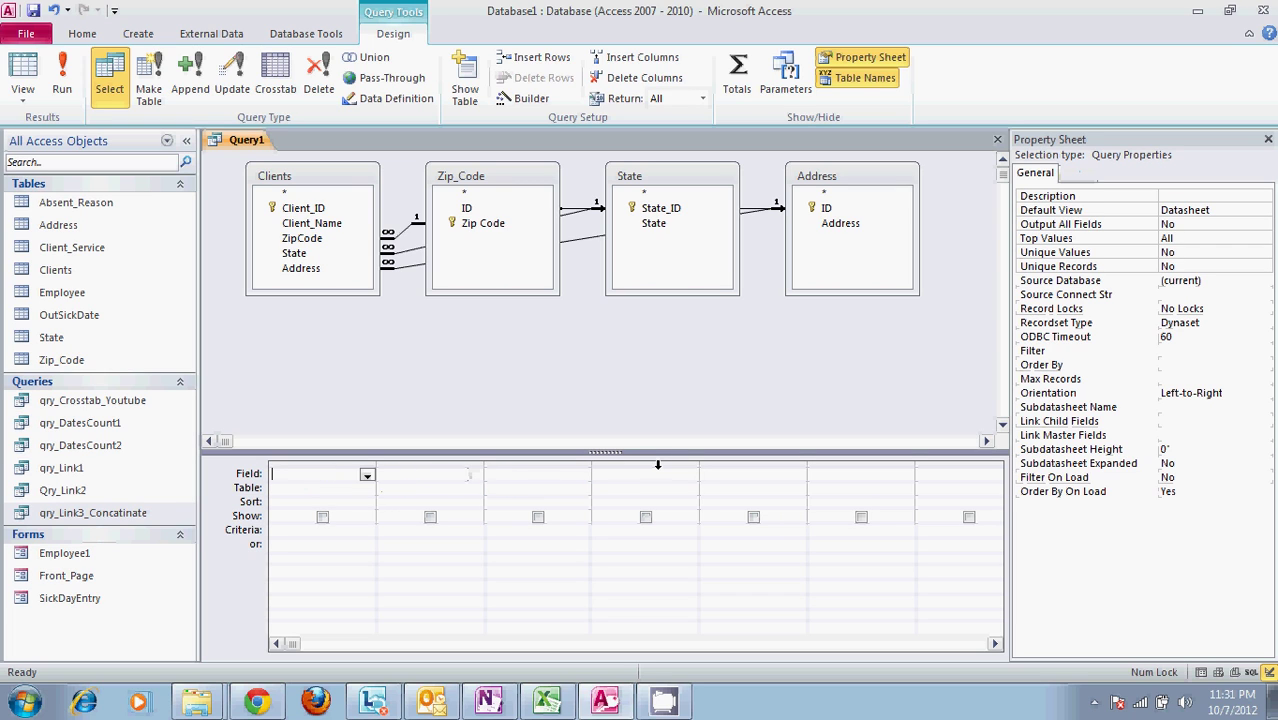
- Remove the State and Address tables from the query, keeping only Clients and Zip_Code
{"action": "left_click", "coordinate": [650, 197]}
{"action": "key", "text": "Delete"}
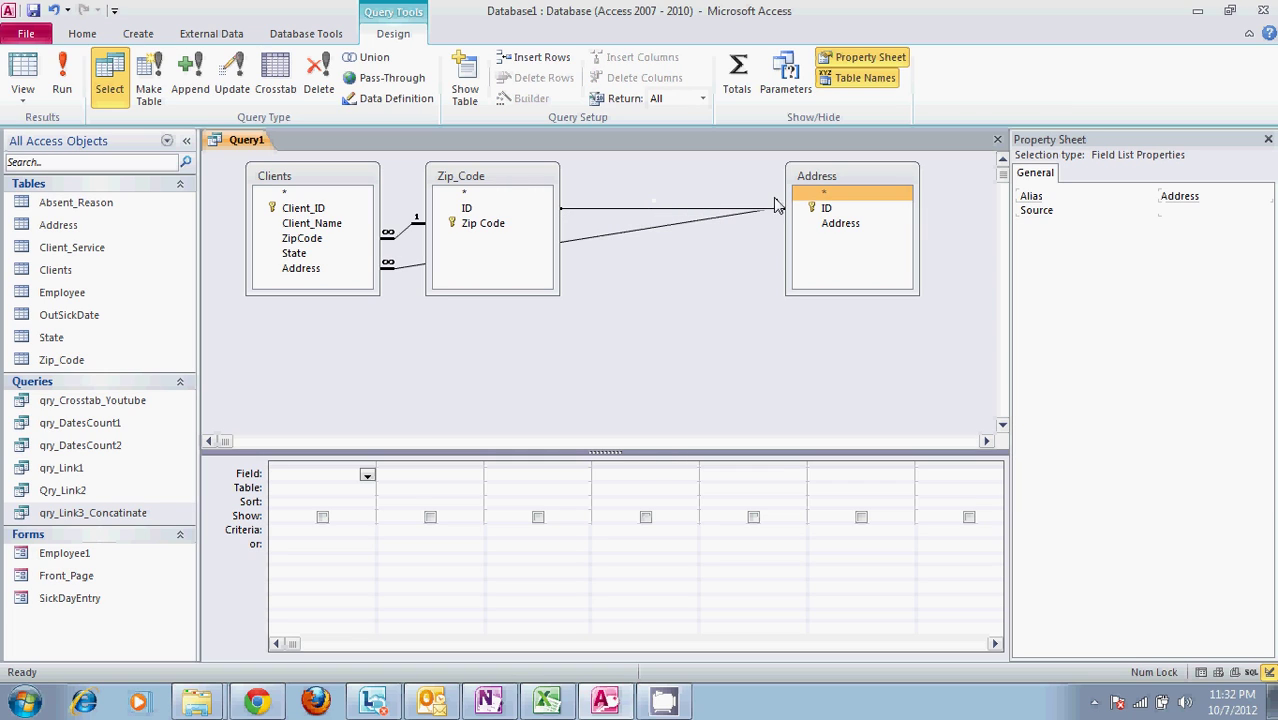
{"action": "key", "text": "Delete"}
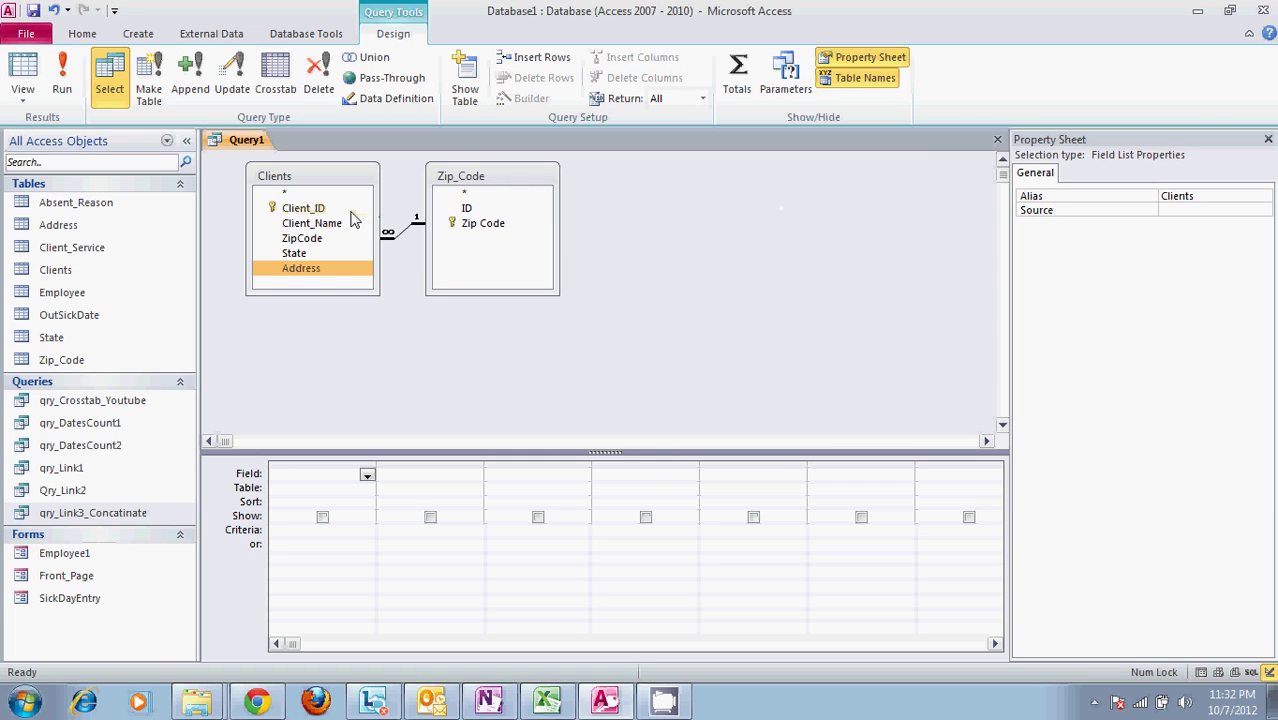
- Add Client_ID, Client_Name, ZipCode, State and Address from Clients to the design grid and run the query
{"action": "double_click", "coordinate": [305, 208]}
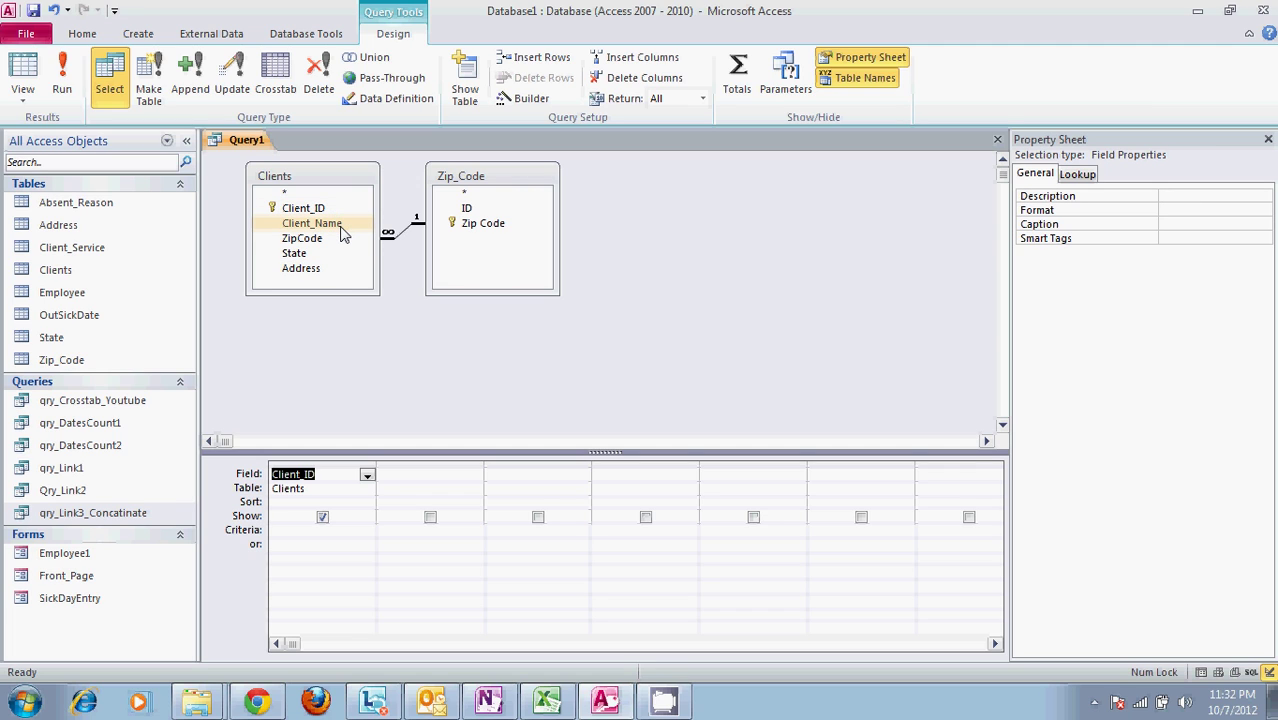
{"action": "double_click", "coordinate": [340, 226]}
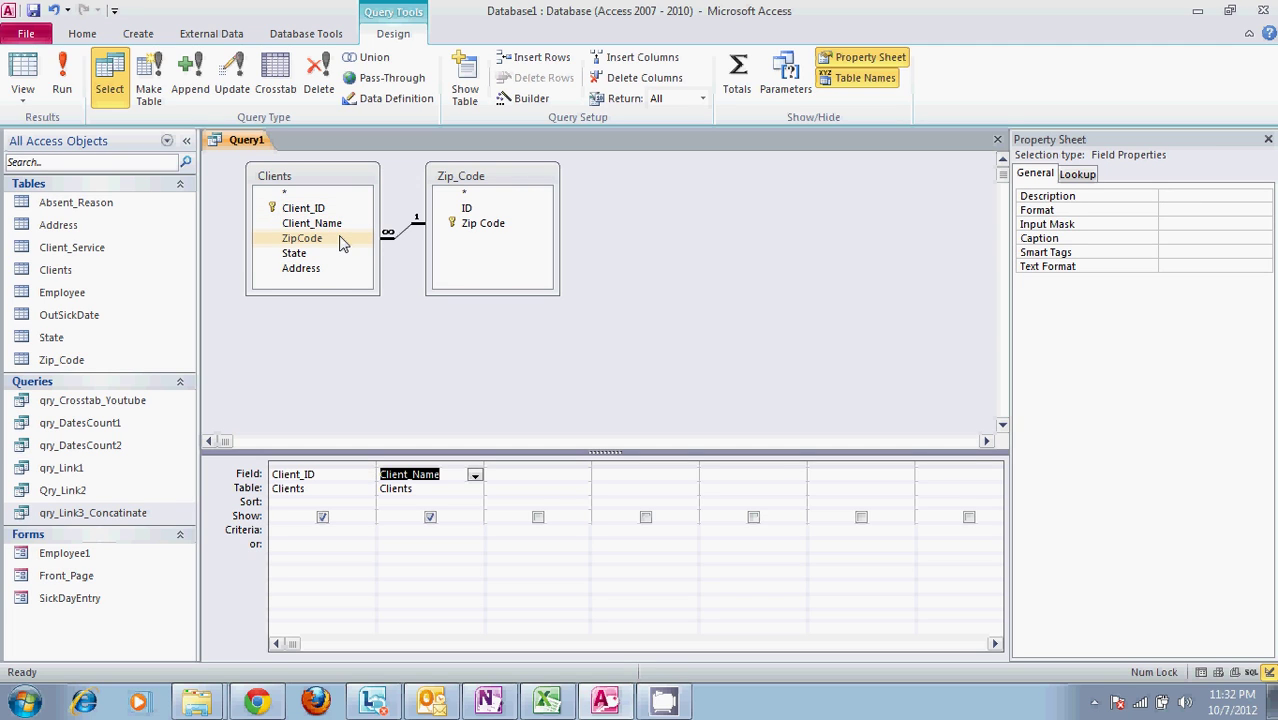
{"action": "double_click", "coordinate": [340, 240]}
{"action": "double_click", "coordinate": [339, 256]}
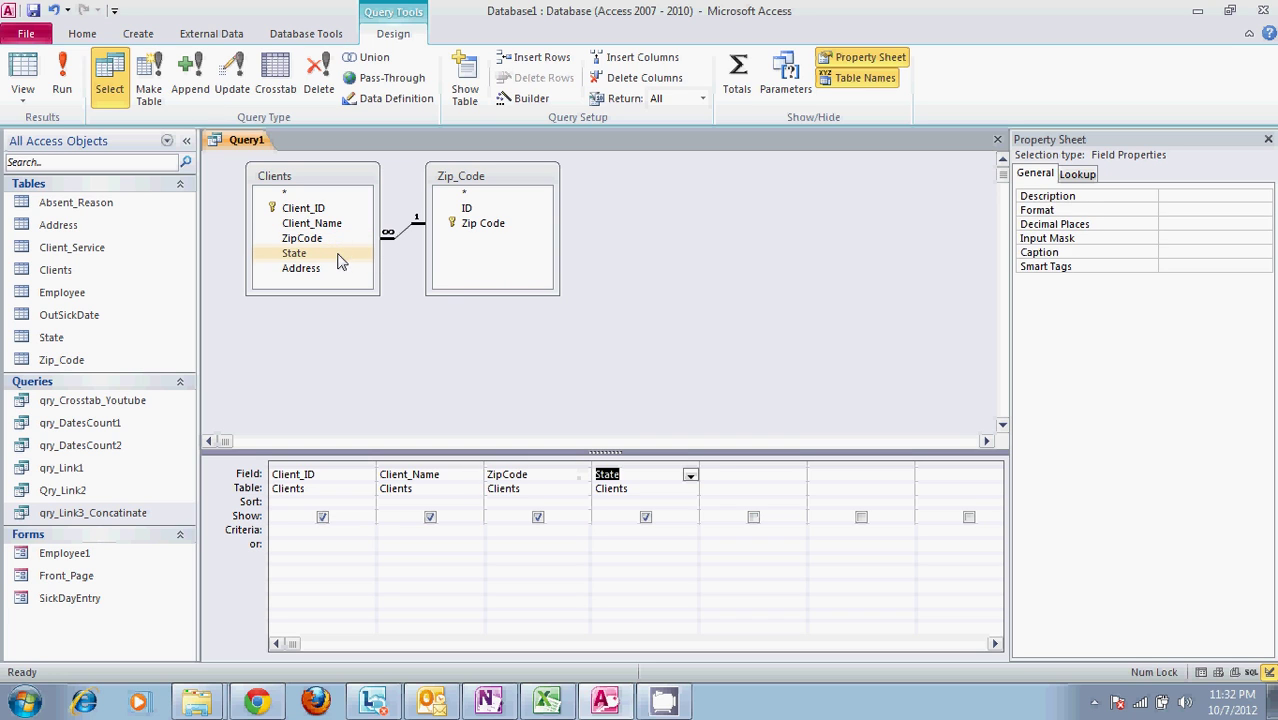
{"action": "double_click", "coordinate": [340, 272]}
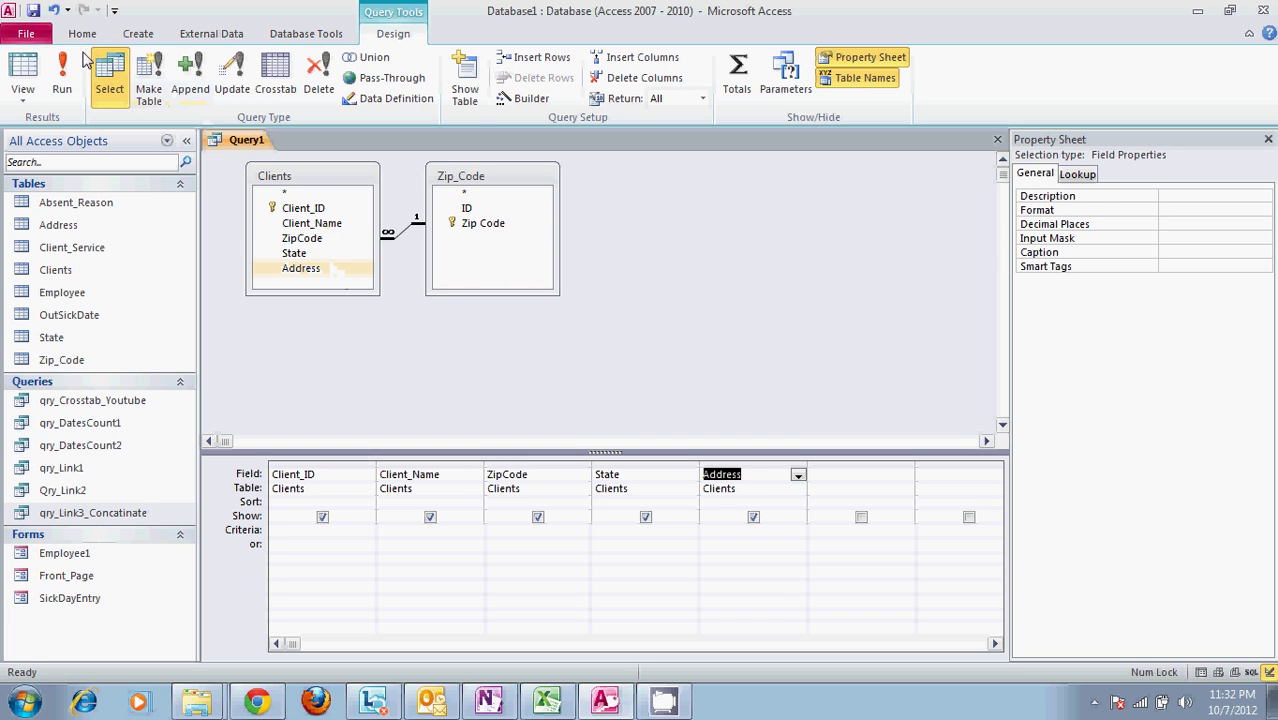
{"action": "left_click", "coordinate": [62, 78]}
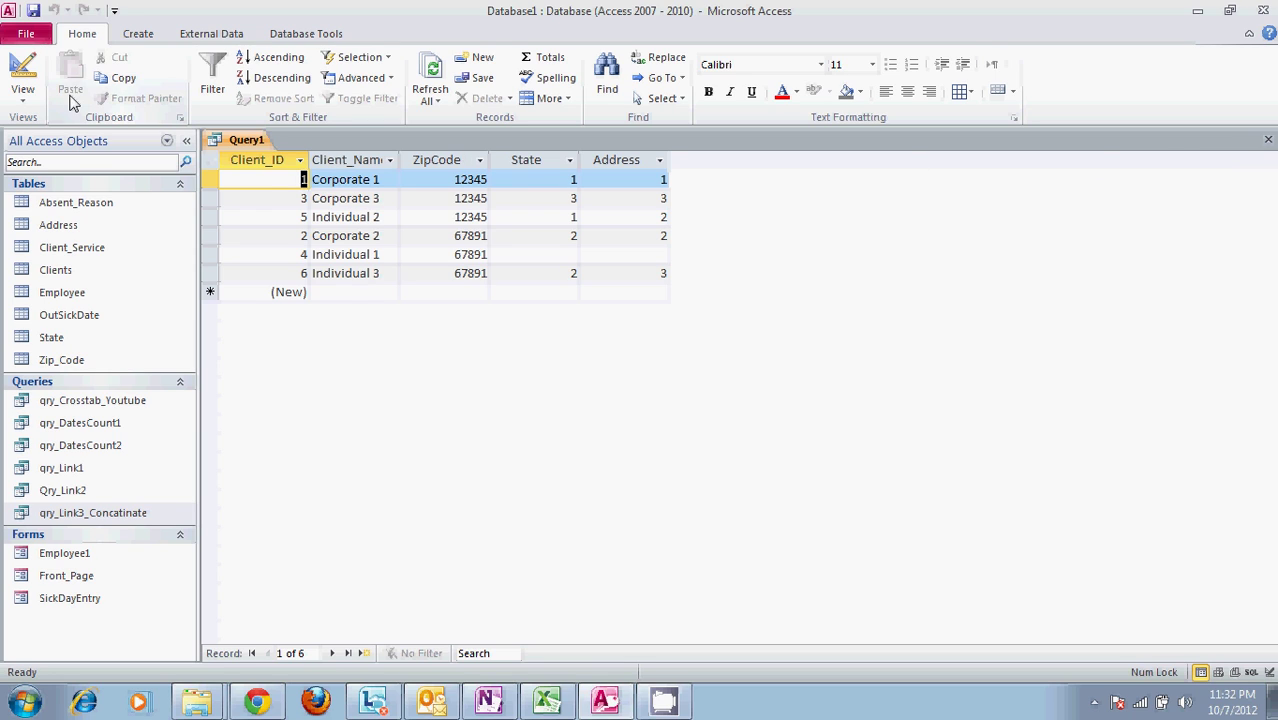
- Save the query as qry_Linkedtest1
{"action": "left_click", "coordinate": [33, 10]}
{"action": "type", "text": "q"}
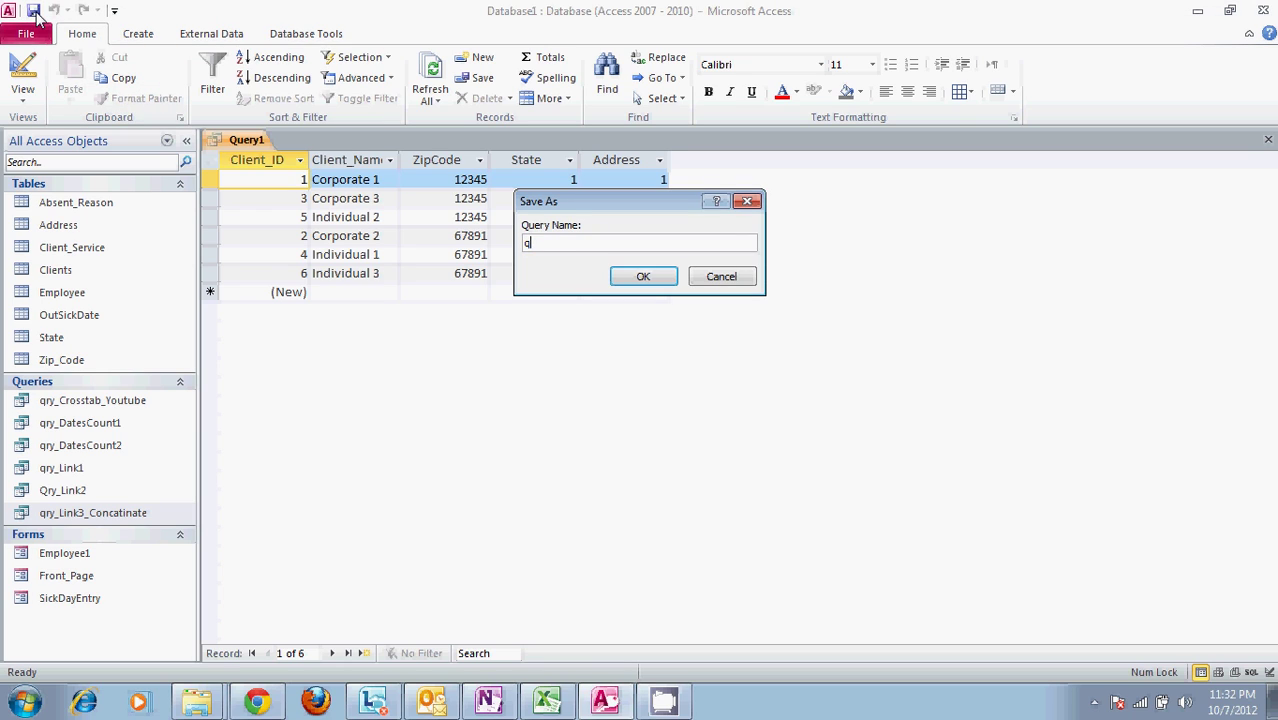
{"action": "type", "text": "ry_Linkedtest1"}
{"action": "key", "text": "Return"}
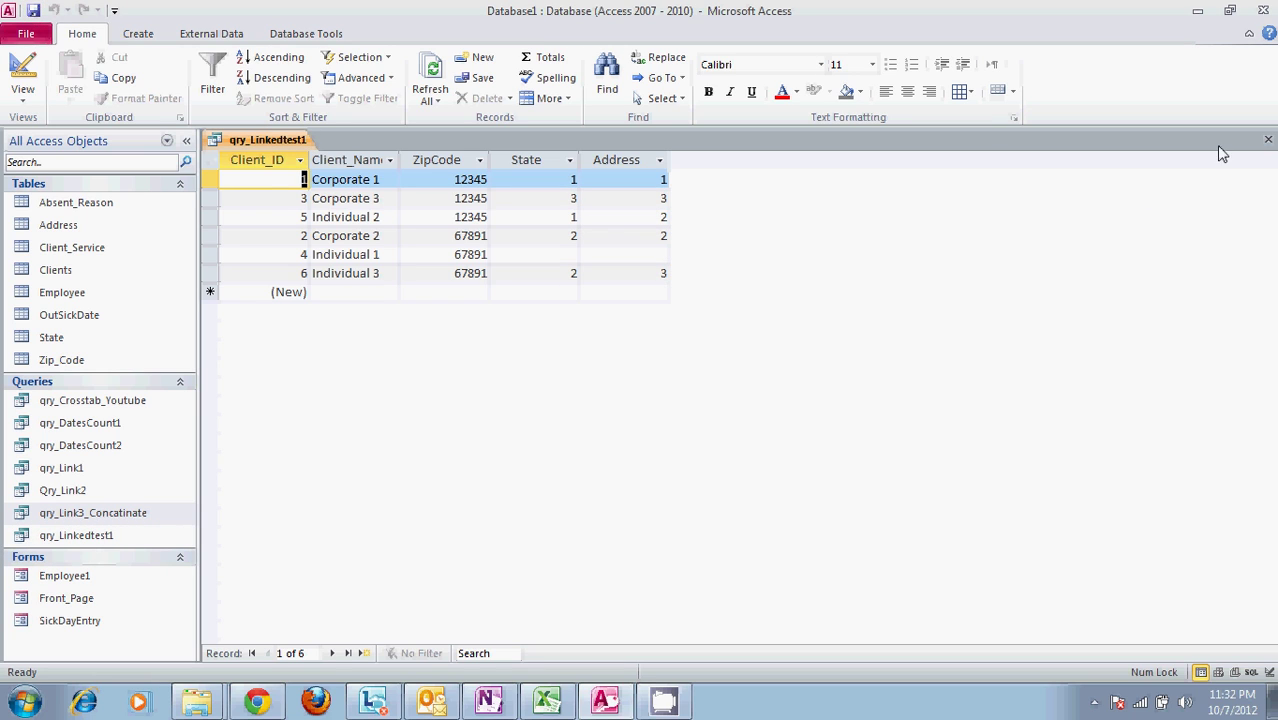
- Start another new query in design view and add the saved query qry_Linkedtest1 as its source
{"action": "left_click", "coordinate": [140, 34]}
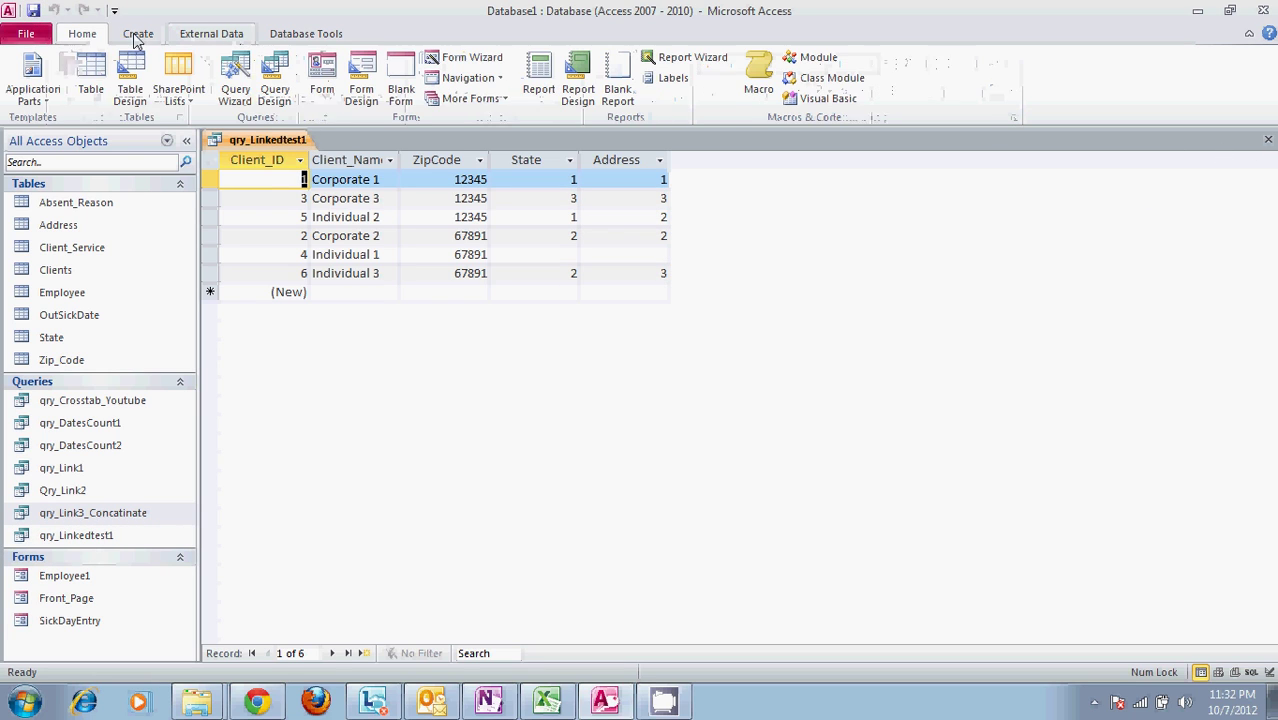
{"action": "left_click", "coordinate": [274, 88]}
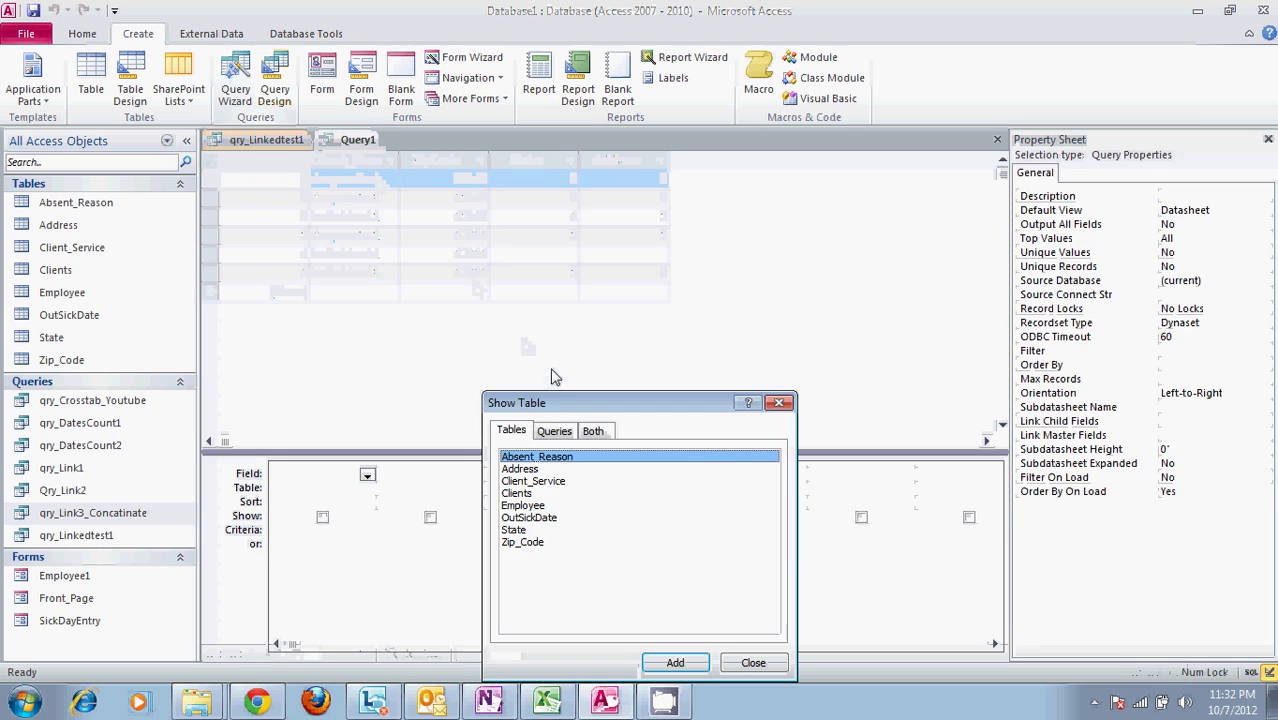
{"action": "left_click", "coordinate": [558, 437]}
{"action": "left_click_drag", "start_coordinate": [610, 404], "coordinate": [651, 218]}
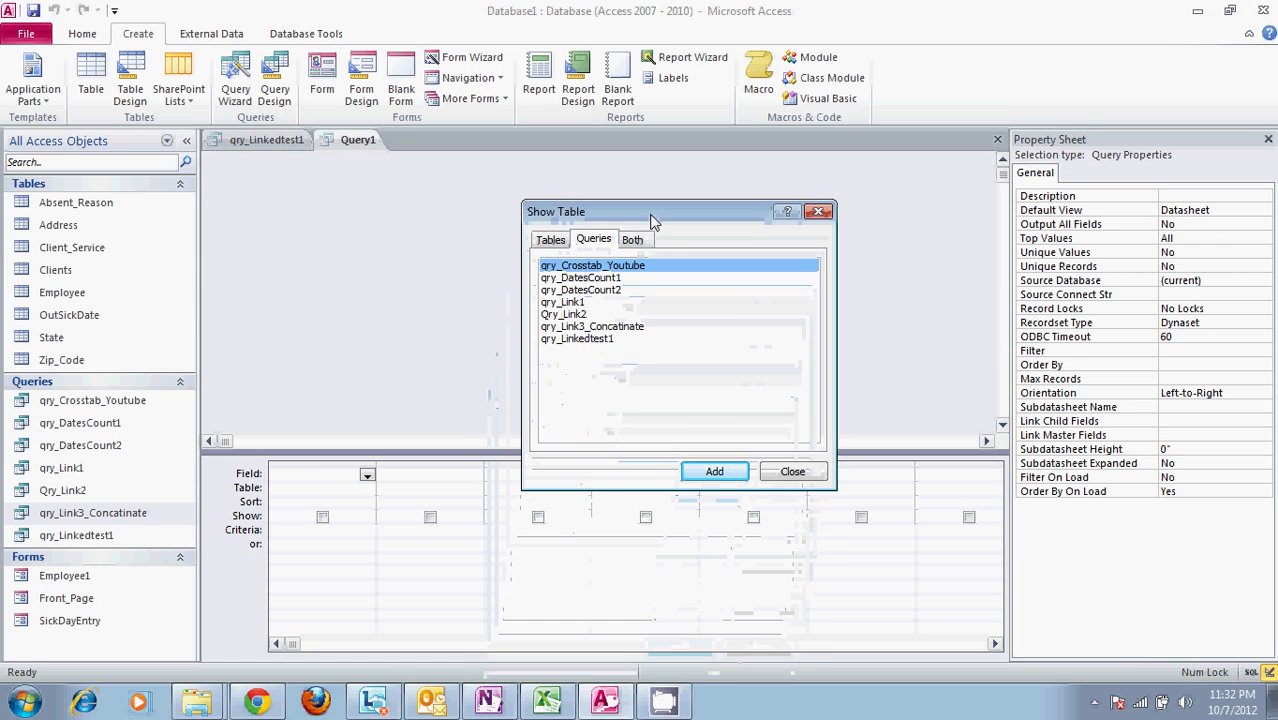
{"action": "left_click", "coordinate": [602, 340]}
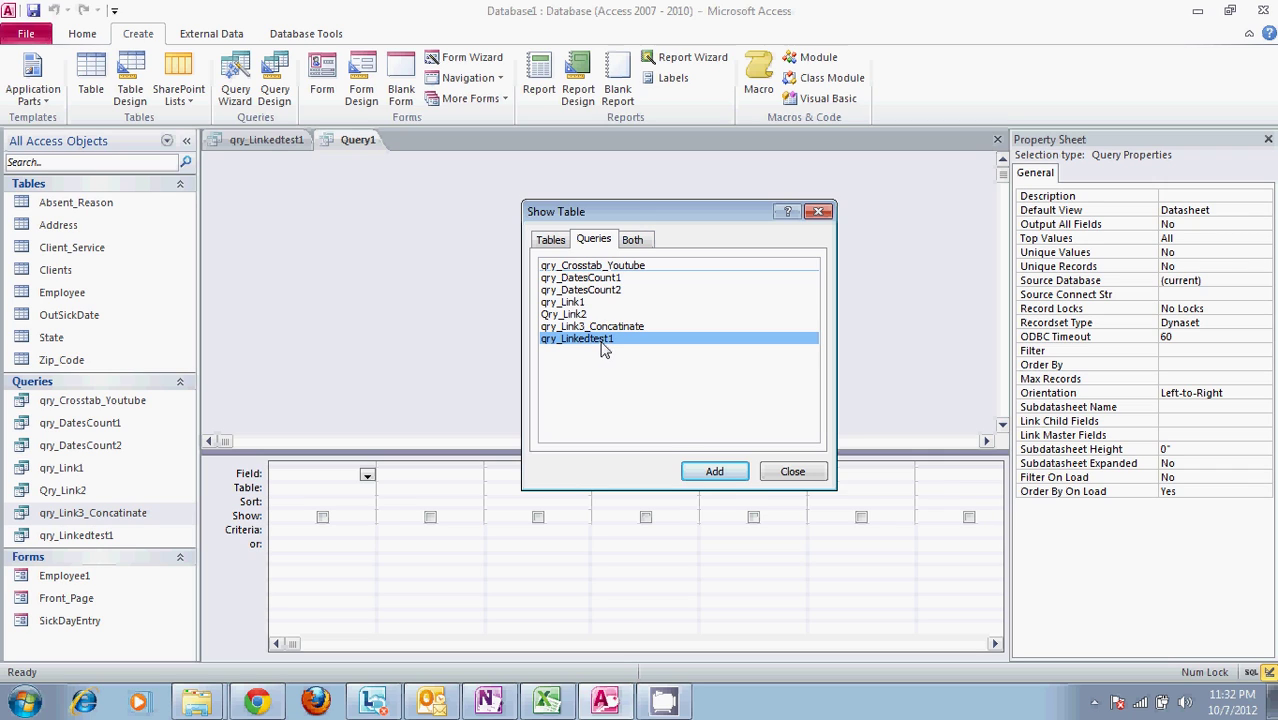
{"action": "left_click", "coordinate": [715, 474]}
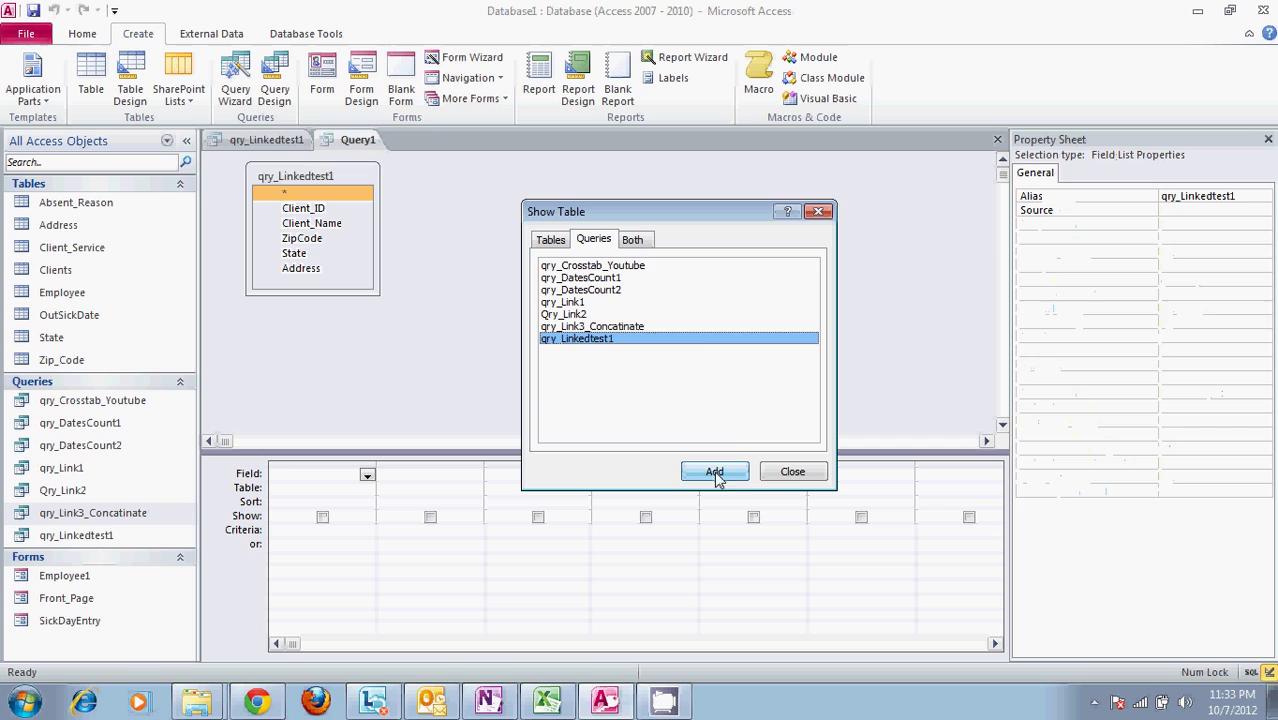
- Add the State and Address tables to the new query and arrange State below Address, with qry_Linkedtest1 beside them
{"action": "left_click", "coordinate": [550, 241]}
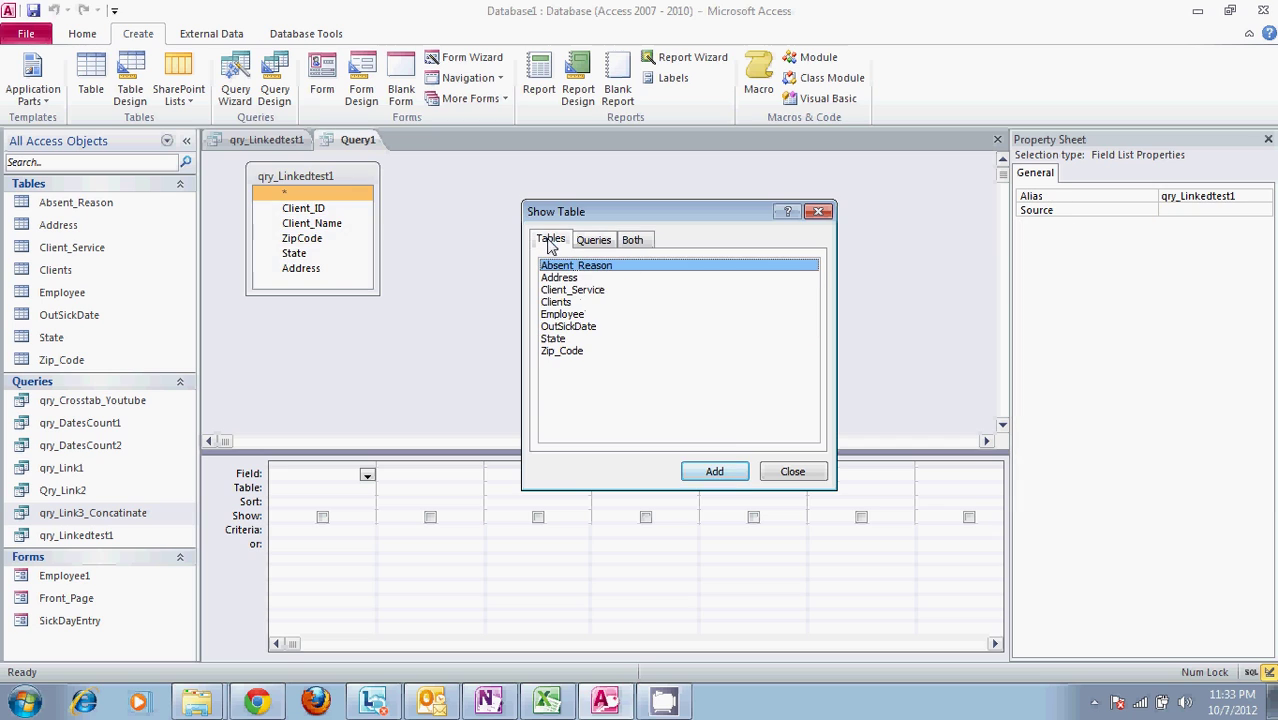
{"action": "double_click", "coordinate": [558, 340]}
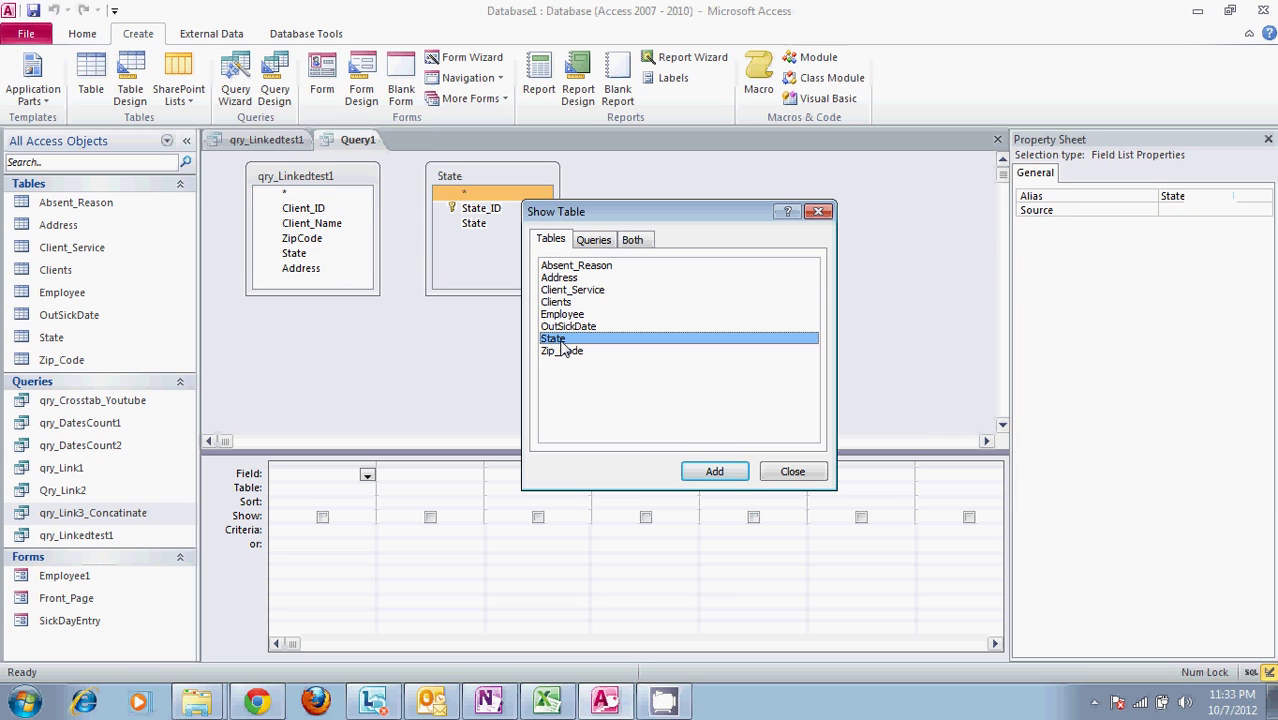
{"action": "left_click", "coordinate": [577, 280]}
{"action": "double_click", "coordinate": [577, 280]}
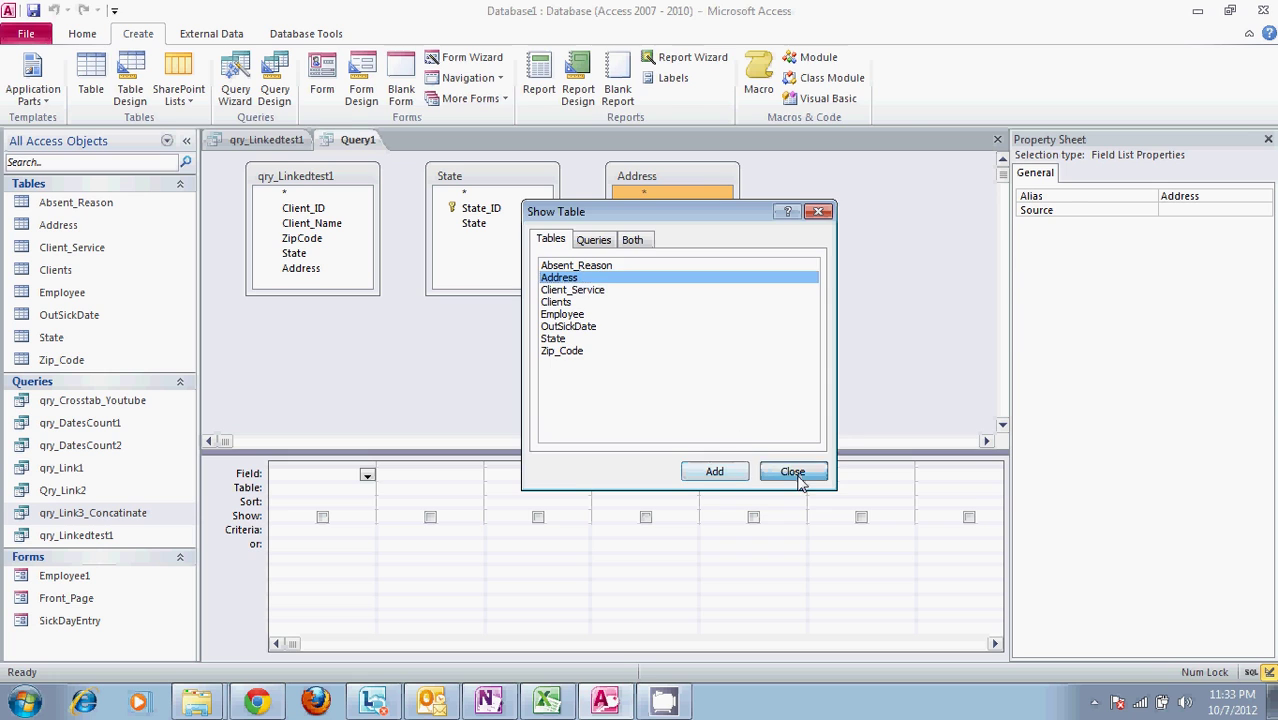
{"action": "left_click", "coordinate": [795, 473]}
{"action": "left_click_drag", "start_coordinate": [546, 190], "coordinate": [711, 314]}
{"action": "left_click_drag", "start_coordinate": [359, 177], "coordinate": [474, 246]}
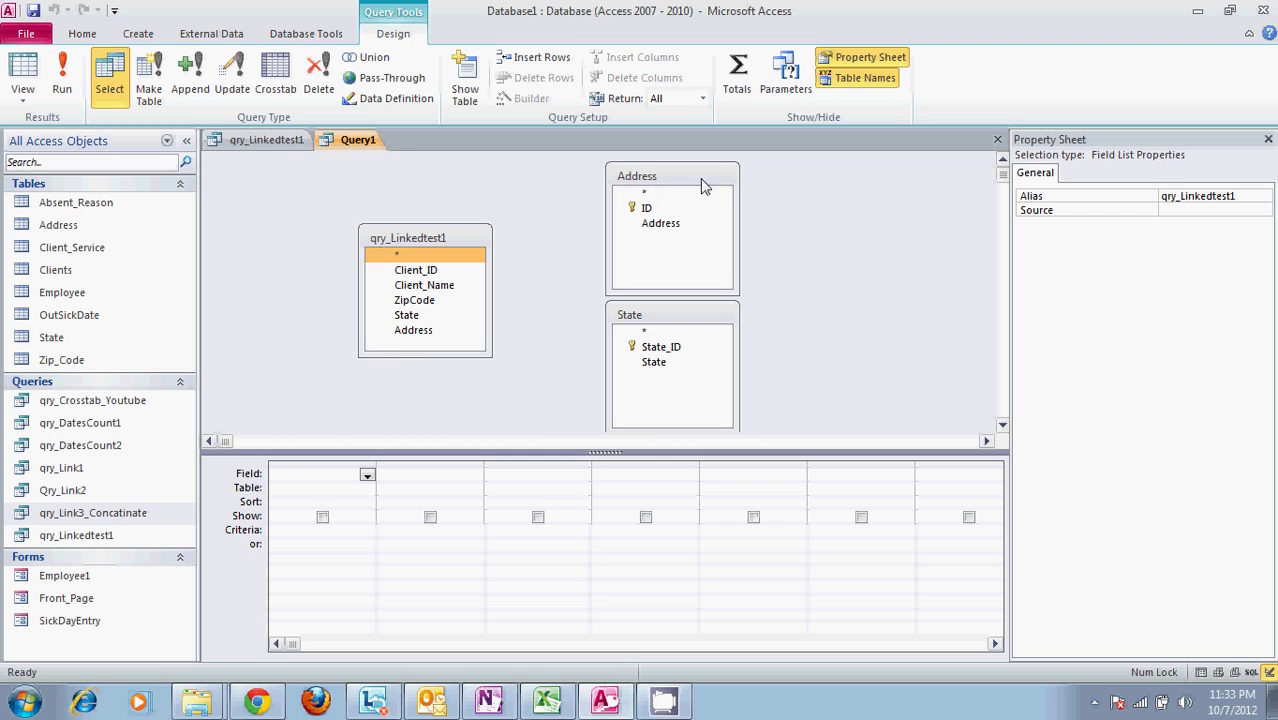
- Join qry_Linkedtest1's State field to State_ID in the State table and its Address field to ID in the Address table
{"action": "left_click_drag", "start_coordinate": [726, 180], "coordinate": [726, 175]}
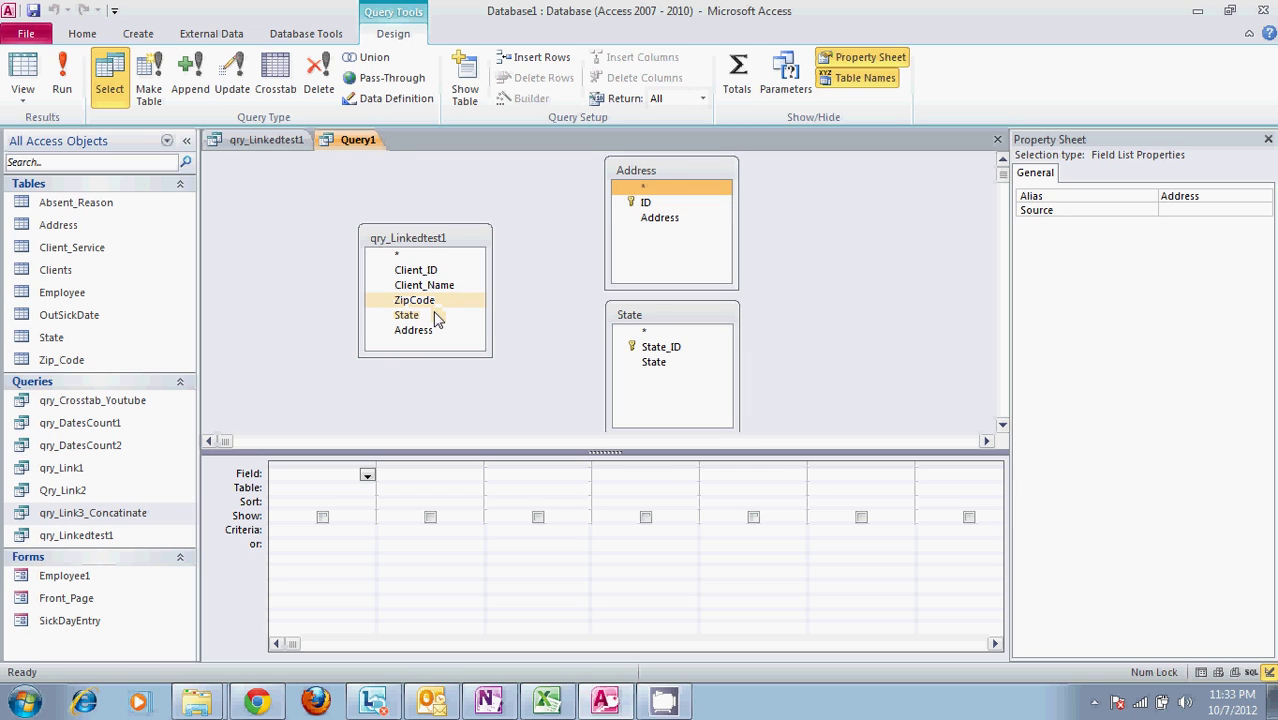
{"action": "left_click_drag", "start_coordinate": [437, 317], "coordinate": [658, 348]}
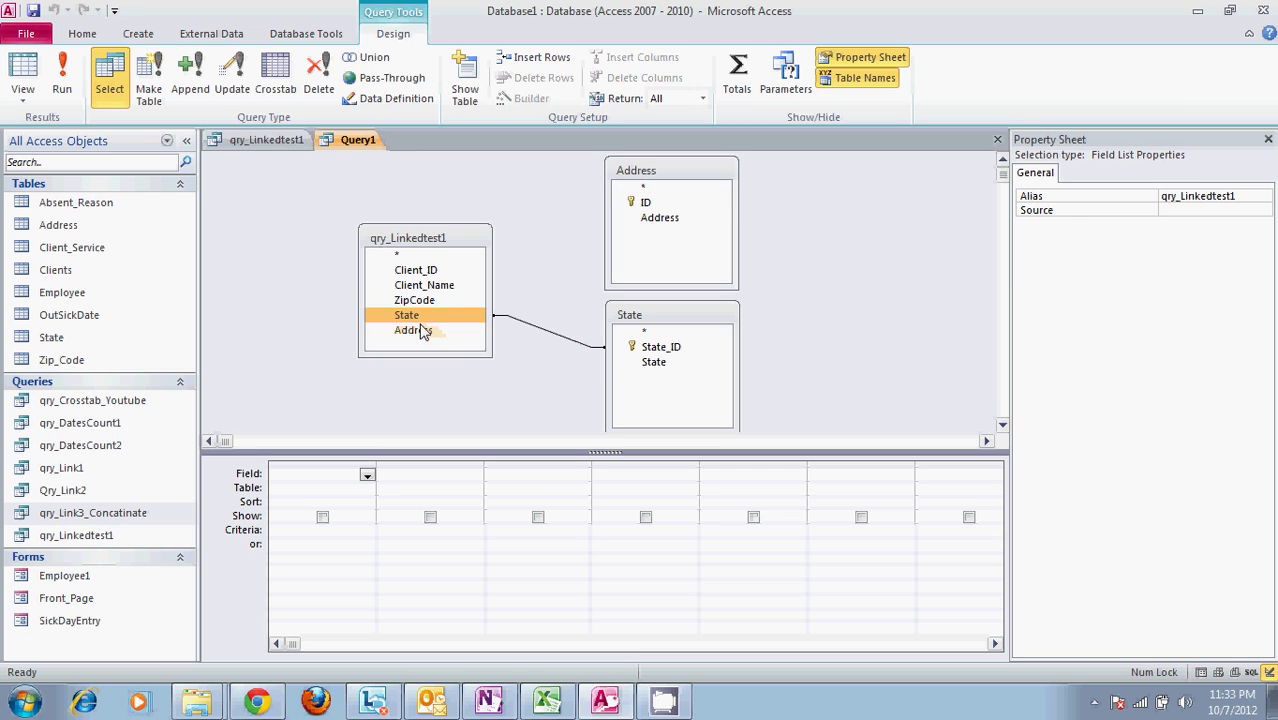
{"action": "left_click_drag", "start_coordinate": [424, 336], "coordinate": [648, 204]}
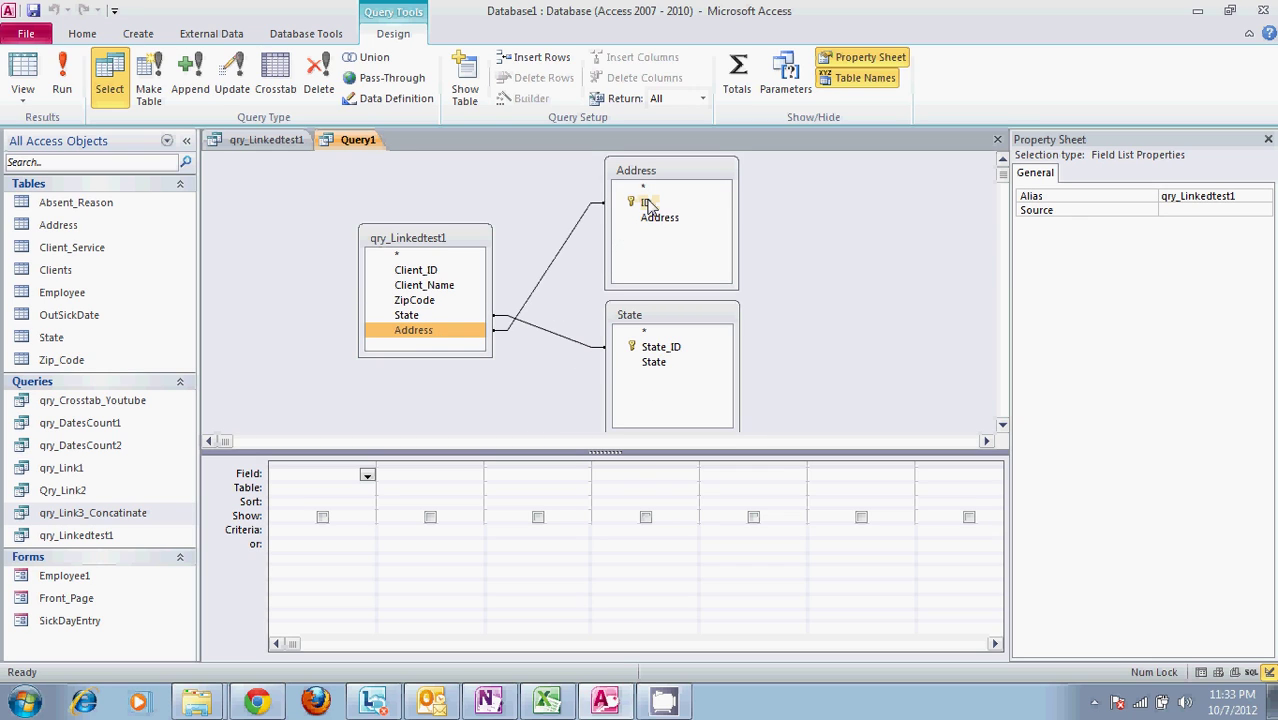
- Add Client_Name, Address, State and ZipCode from qry_Linkedtest1 to the design grid and run the query
{"action": "double_click", "coordinate": [455, 286]}
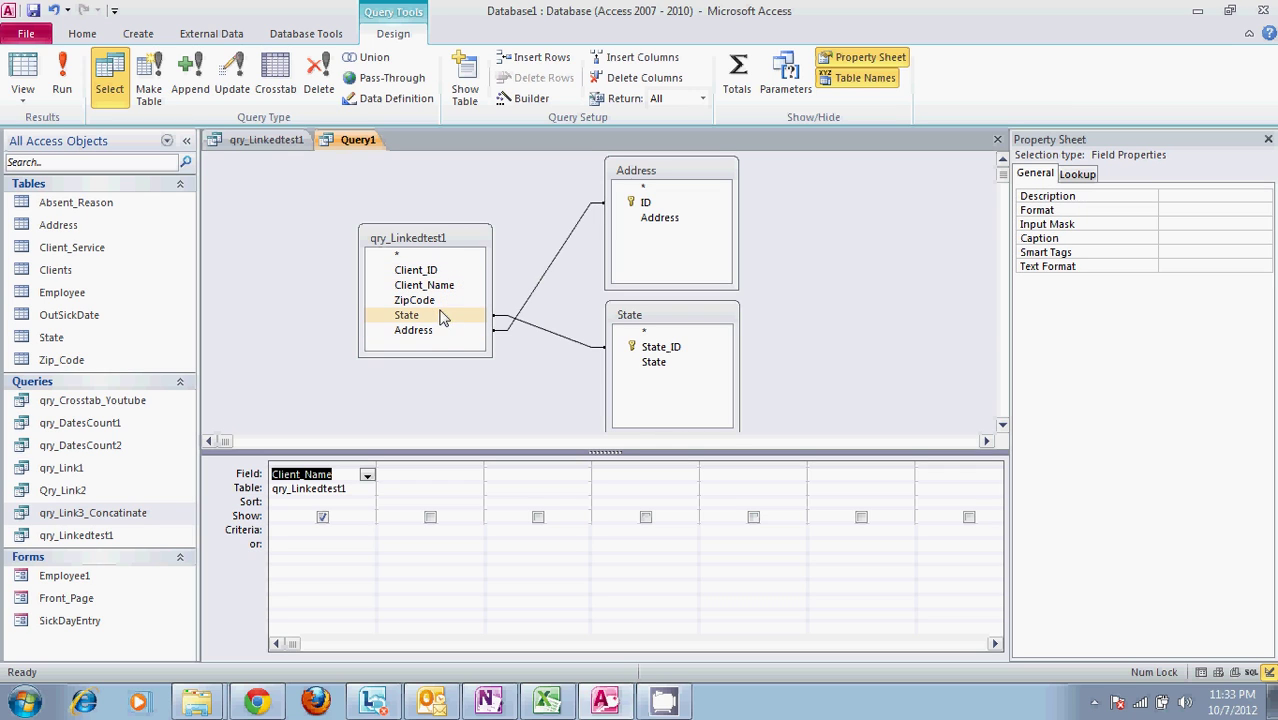
{"action": "double_click", "coordinate": [443, 331]}
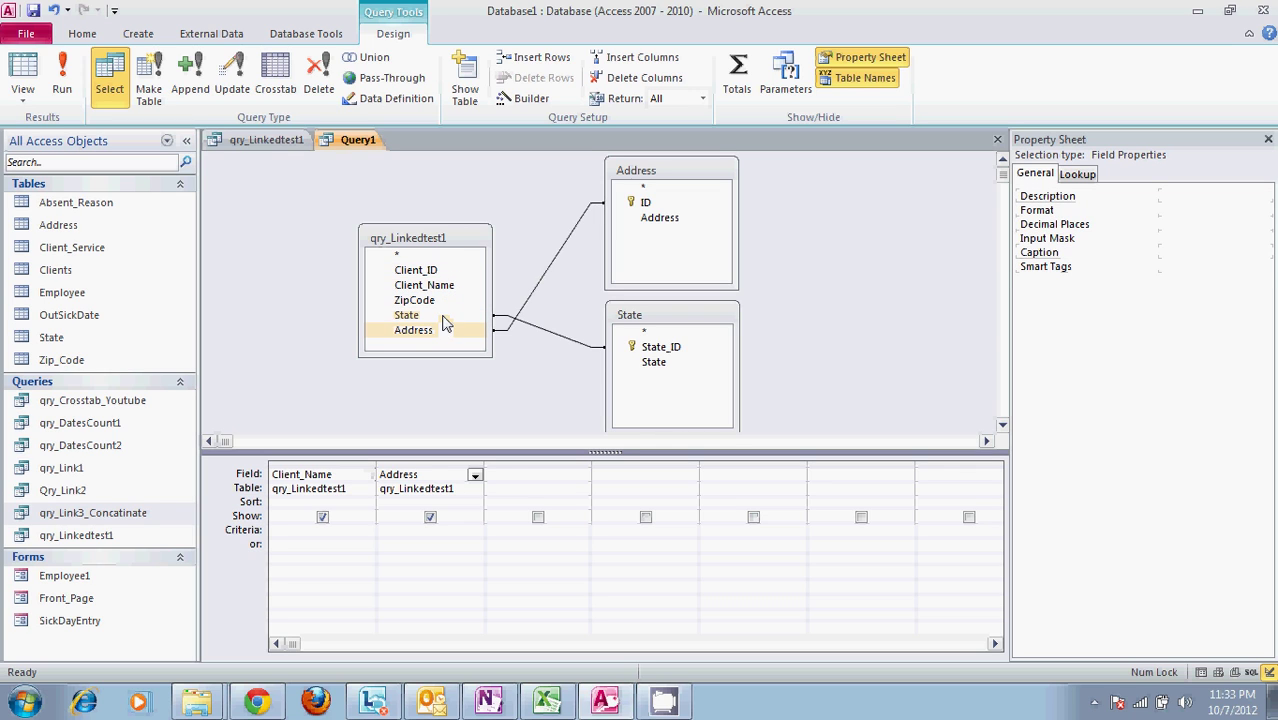
{"action": "double_click", "coordinate": [447, 315]}
{"action": "double_click", "coordinate": [440, 300]}
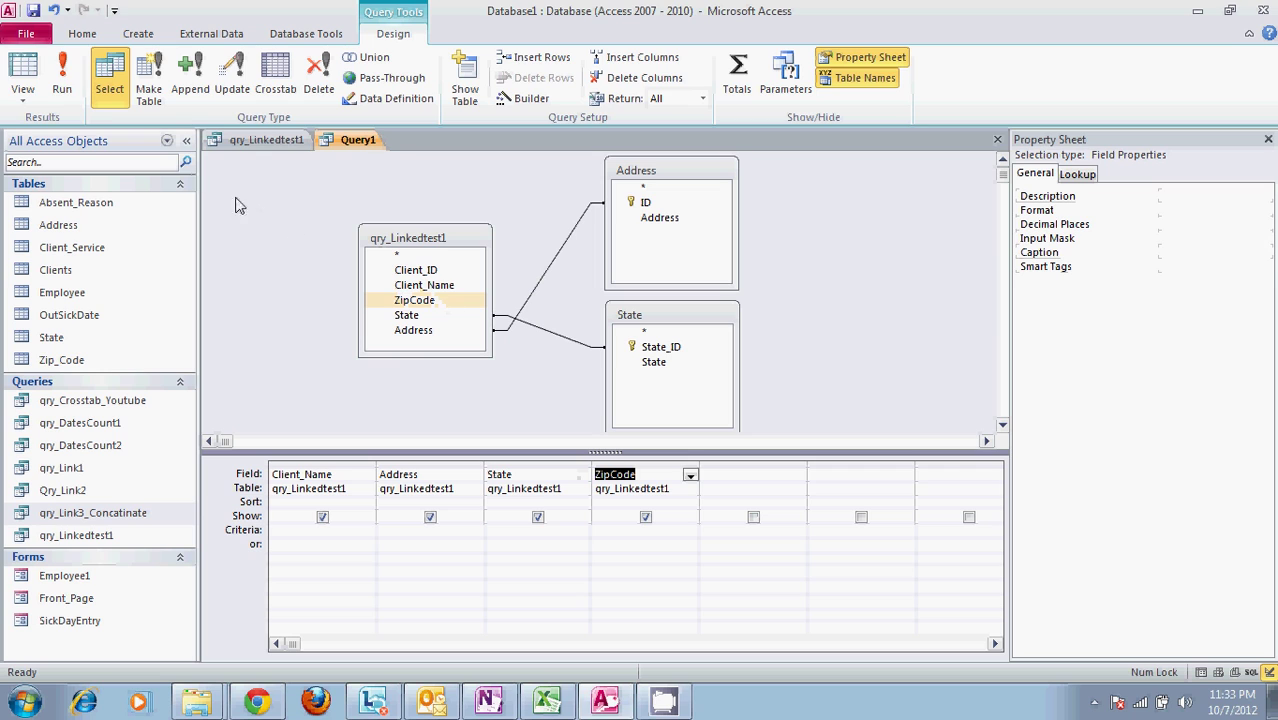
{"action": "left_click", "coordinate": [58, 85]}
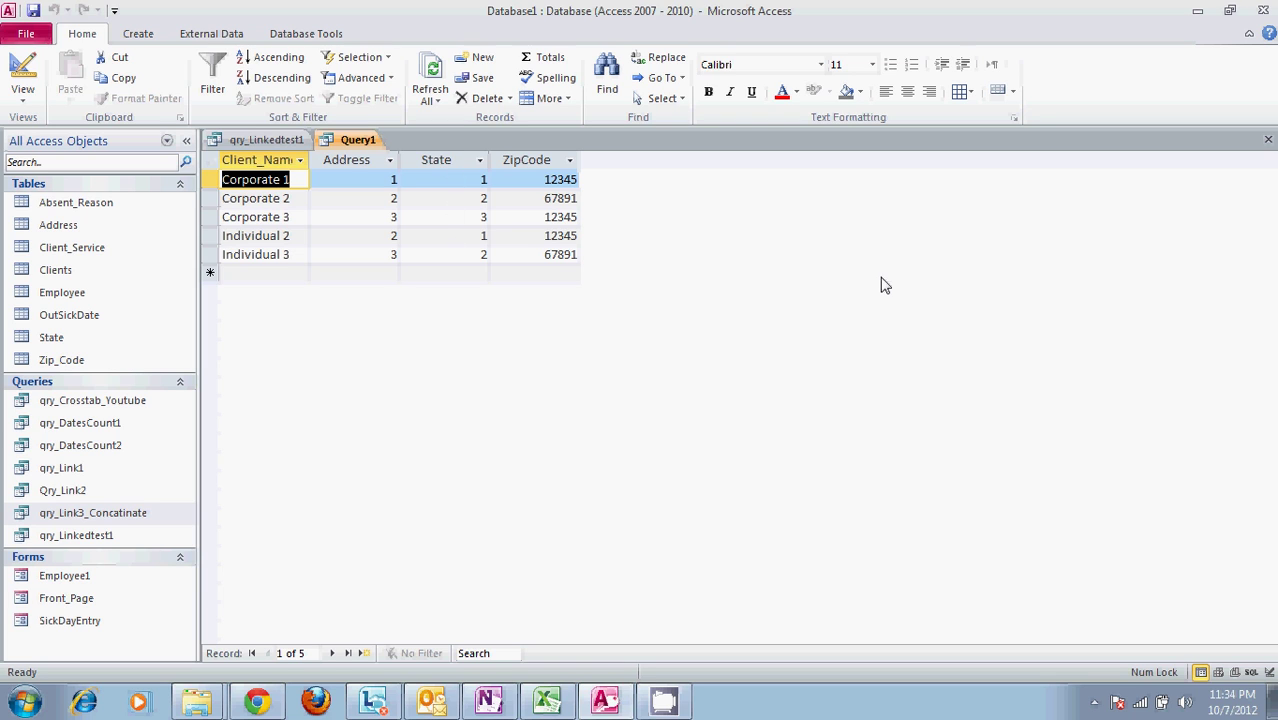
- Return to the query design and remove qry_Linkedtest1's State and Address fields from the grid
{"action": "left_click", "coordinate": [22, 68]}
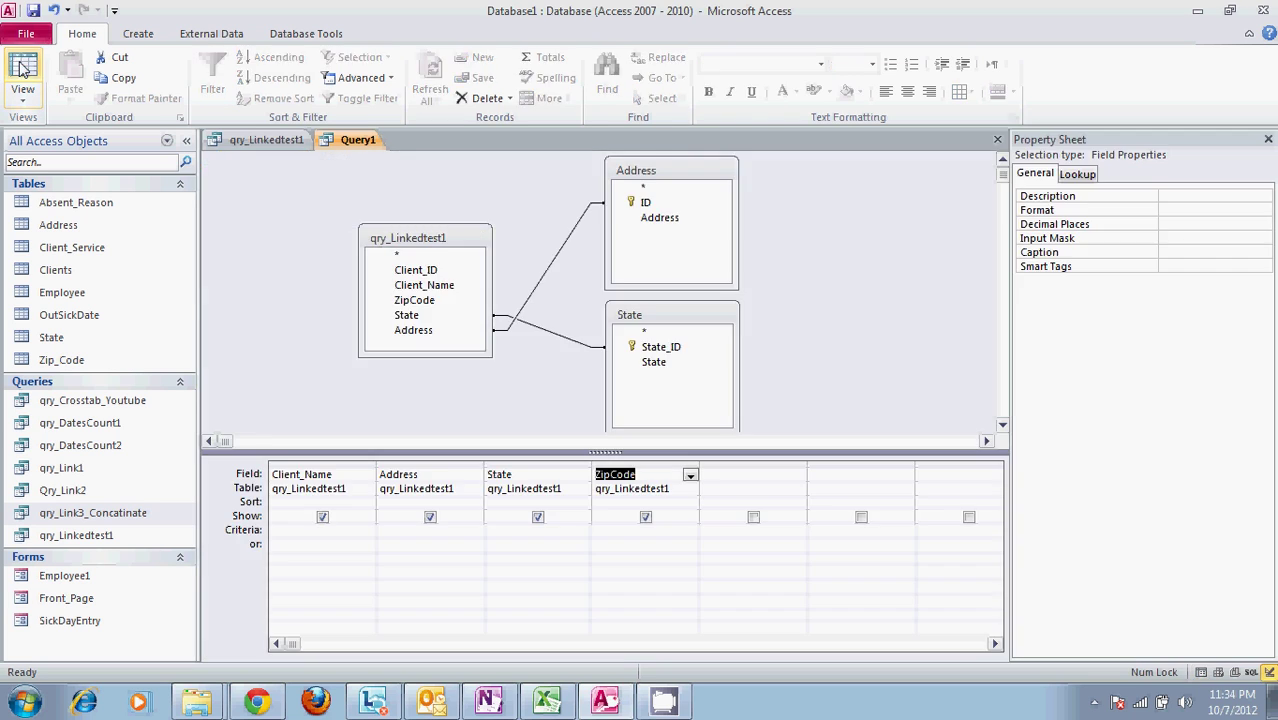
{"action": "left_click", "coordinate": [543, 474]}
{"action": "key", "text": "BackSpace"}
{"action": "key", "text": "BackSpace"}
{"action": "key", "text": "BackSpace"}
{"action": "key", "text": "BackSpace"}
{"action": "key", "text": "BackSpace"}
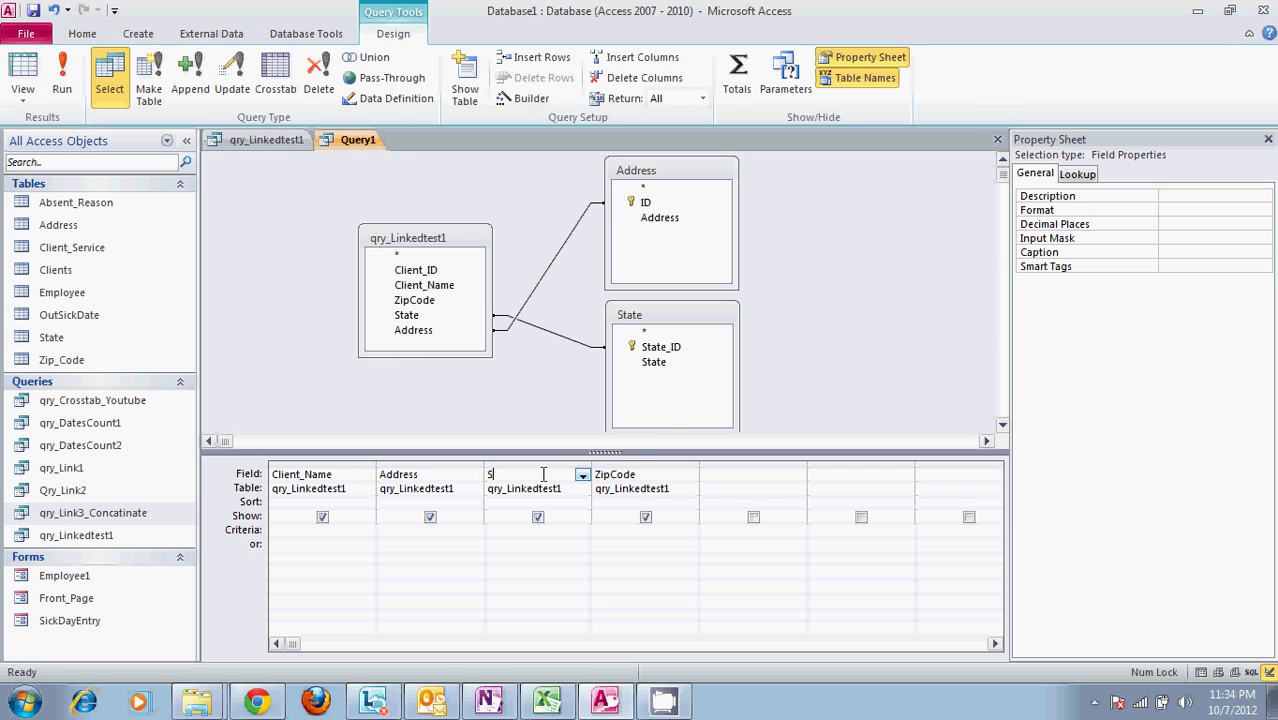
{"action": "left_click", "coordinate": [451, 475]}
{"action": "key", "text": "BackSpace"}
{"action": "key", "text": "BackSpace"}
{"action": "key", "text": "BackSpace"}
{"action": "key", "text": "BackSpace"}
{"action": "key", "text": "BackSpace"}
{"action": "key", "text": "BackSpace"}
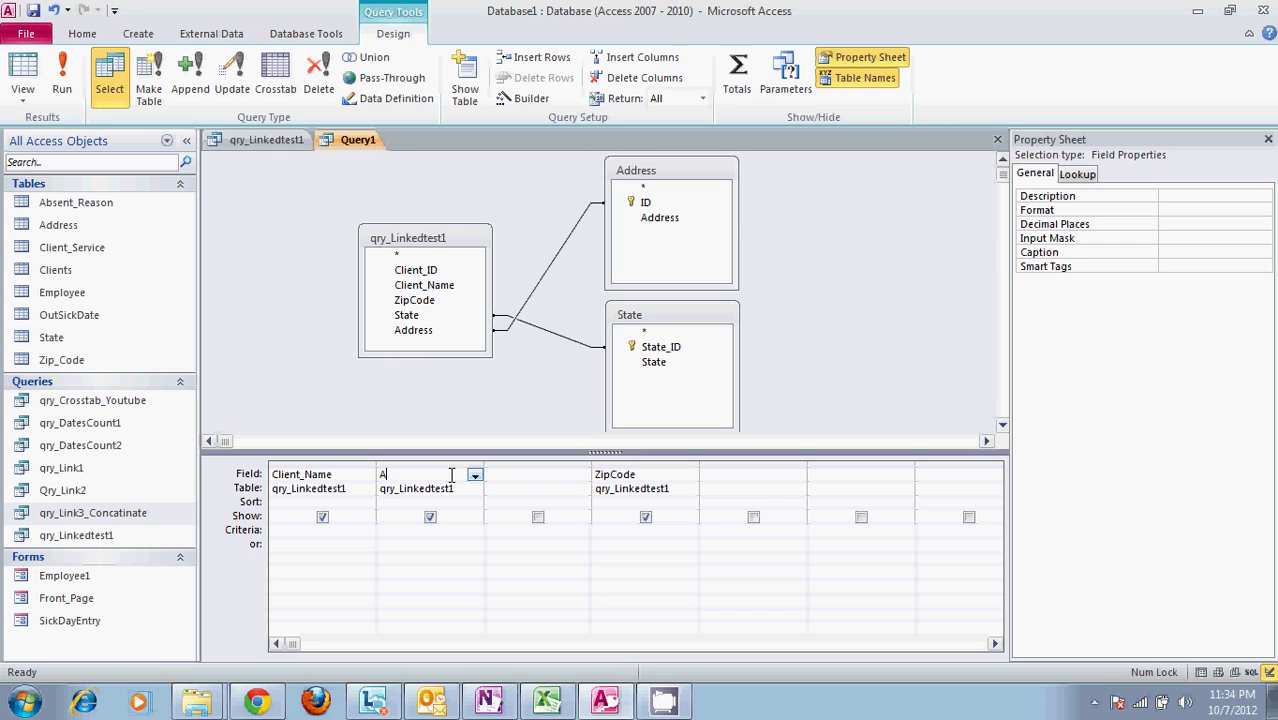
{"action": "left_click", "coordinate": [514, 476]}
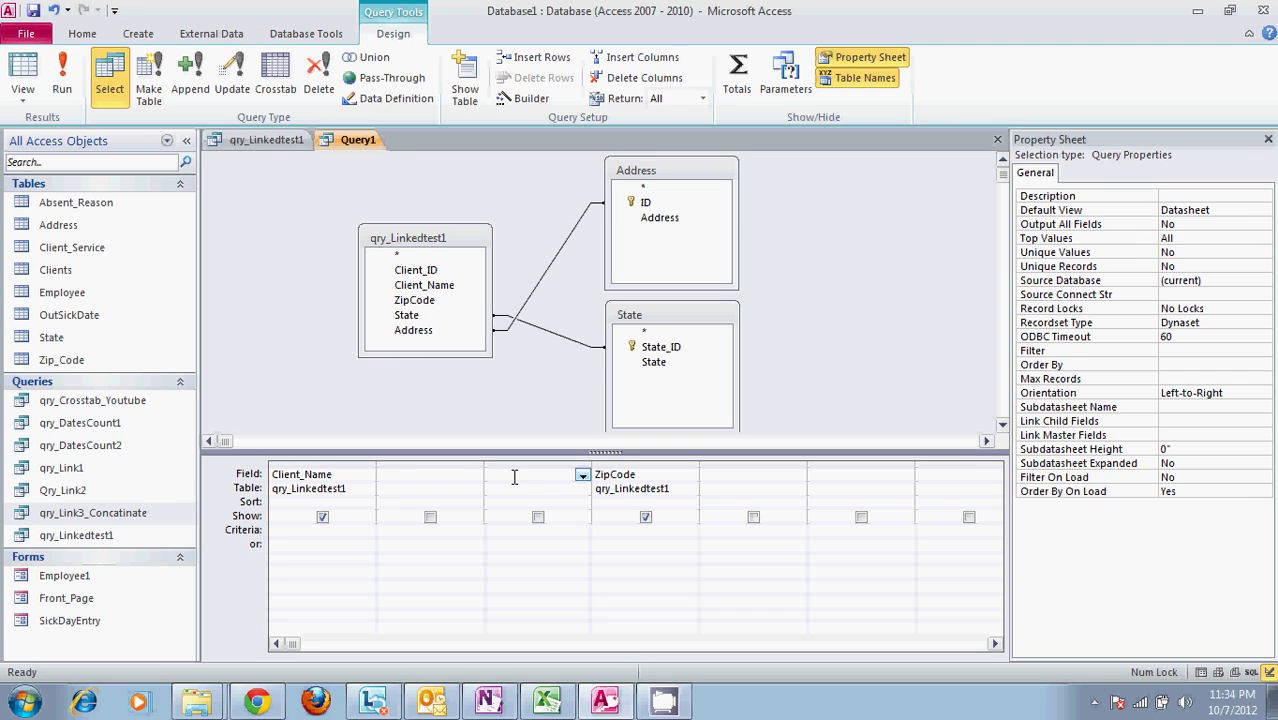
- Add State from the State table and Address from the Address table to the grid after ZipCode
{"action": "left_click", "coordinate": [727, 478]}
{"action": "left_click", "coordinate": [665, 366]}
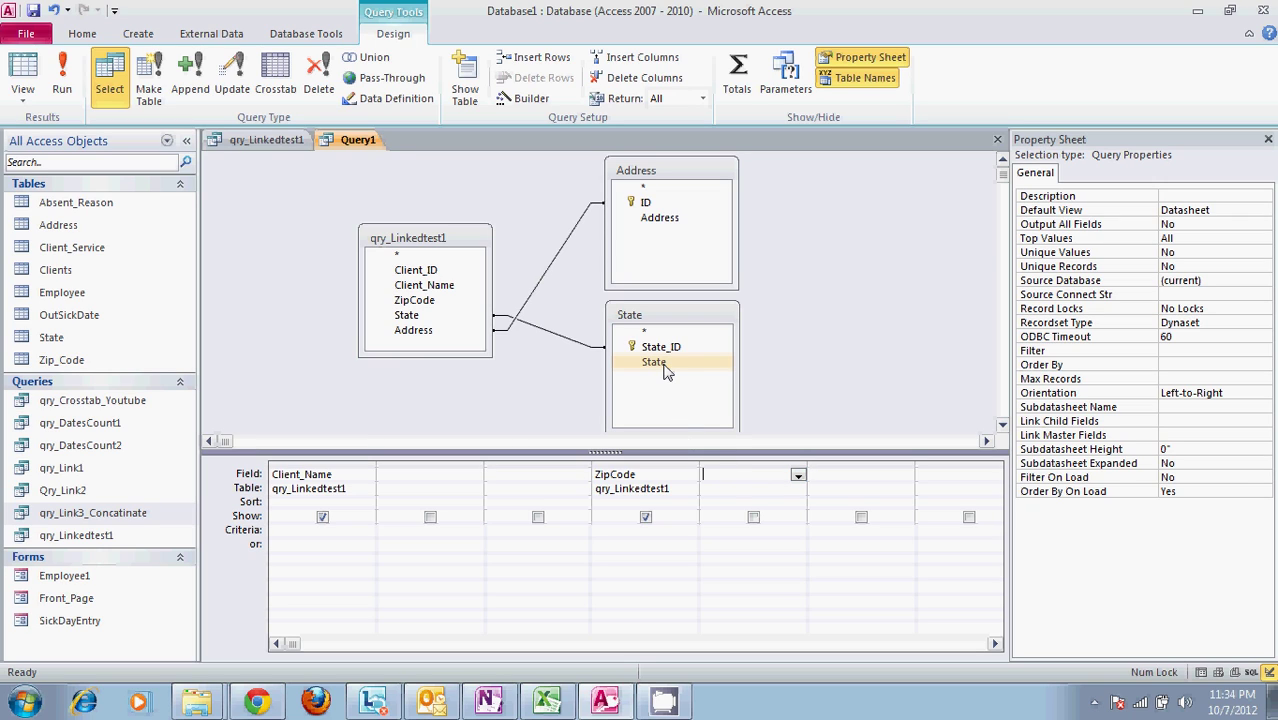
{"action": "double_click", "coordinate": [655, 362]}
{"action": "left_click", "coordinate": [668, 222]}
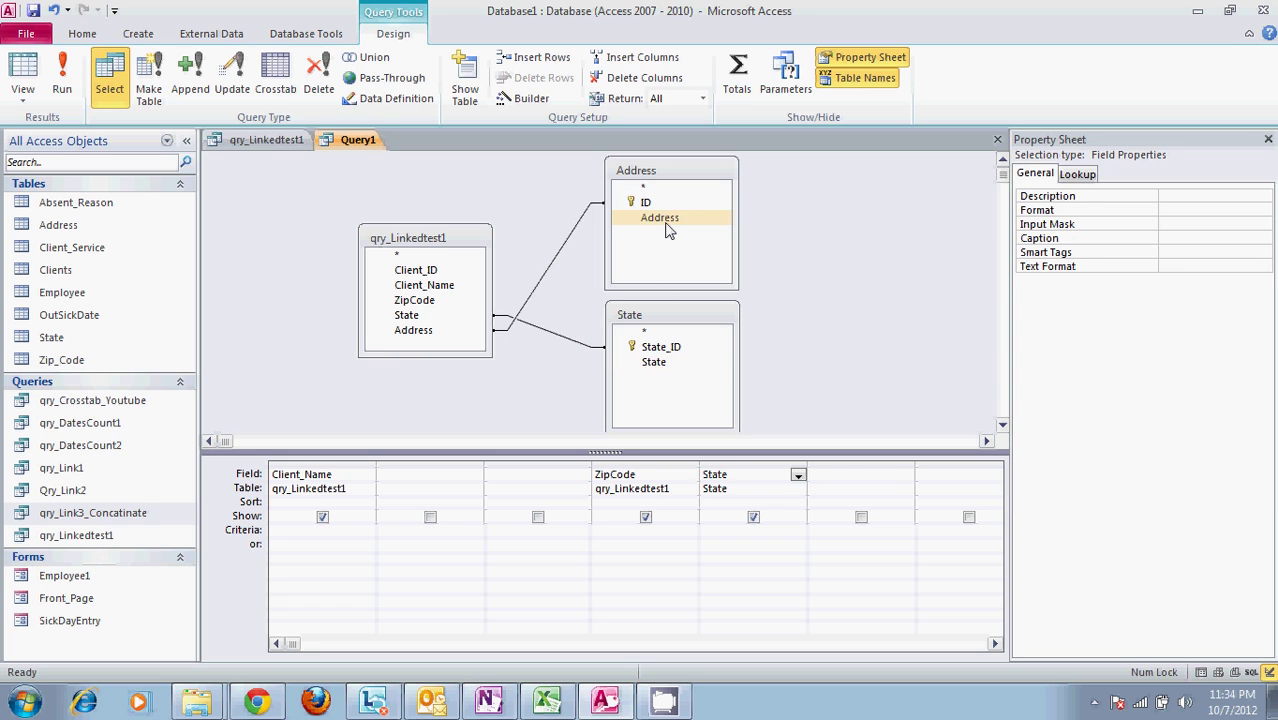
{"action": "double_click", "coordinate": [668, 222]}
- Run the query and widen the Address and State columns so their text fits
{"action": "left_click", "coordinate": [62, 80]}
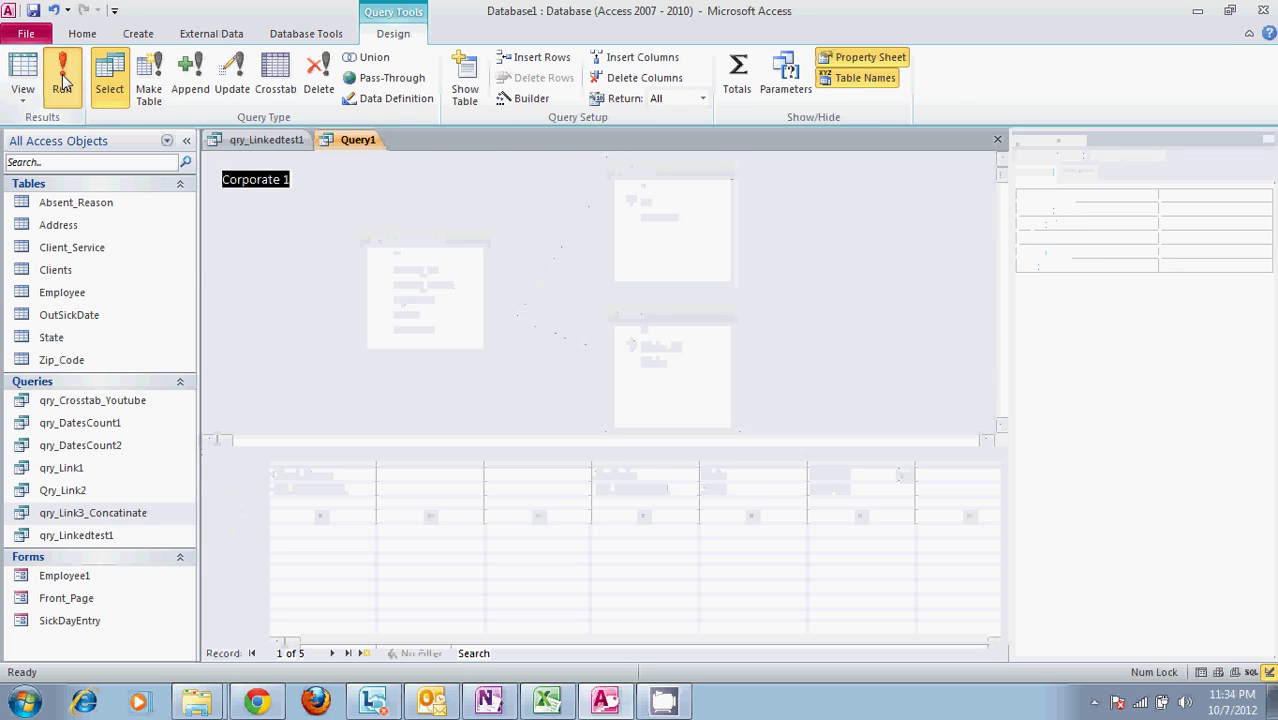
{"action": "left_click_drag", "start_coordinate": [581, 159], "coordinate": [699, 160]}
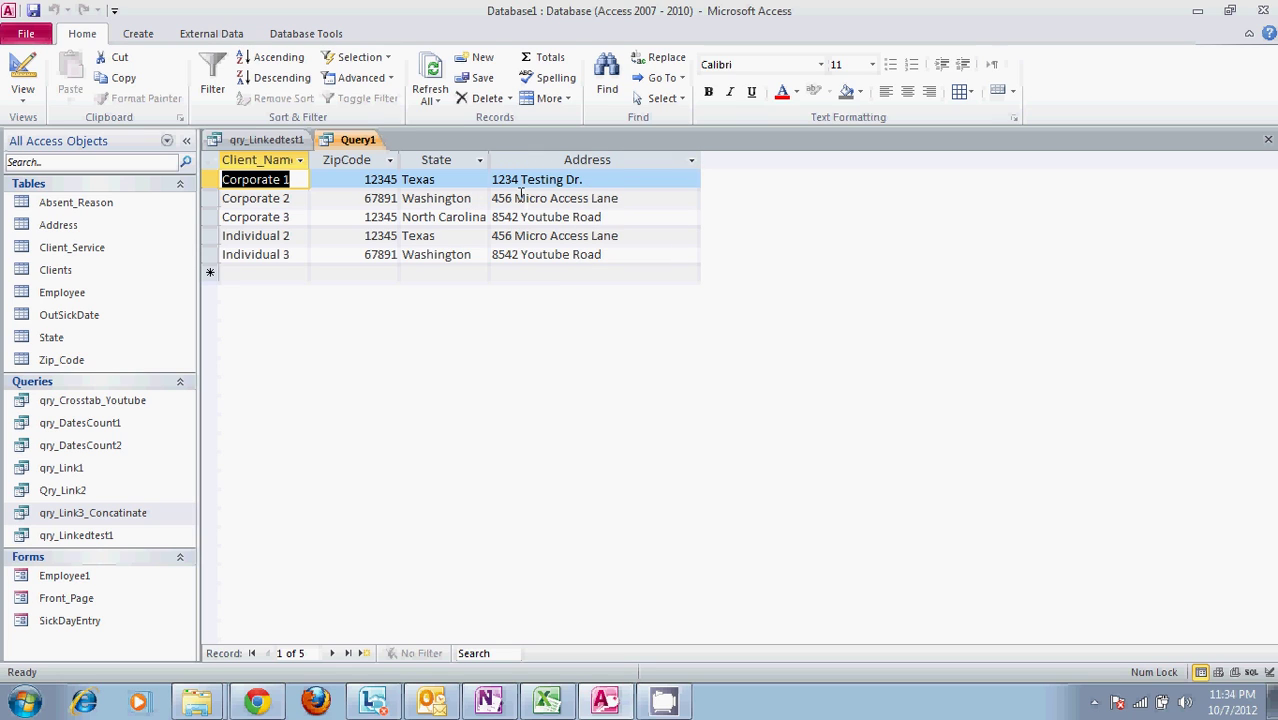
{"action": "left_click_drag", "start_coordinate": [489, 160], "coordinate": [508, 160]}
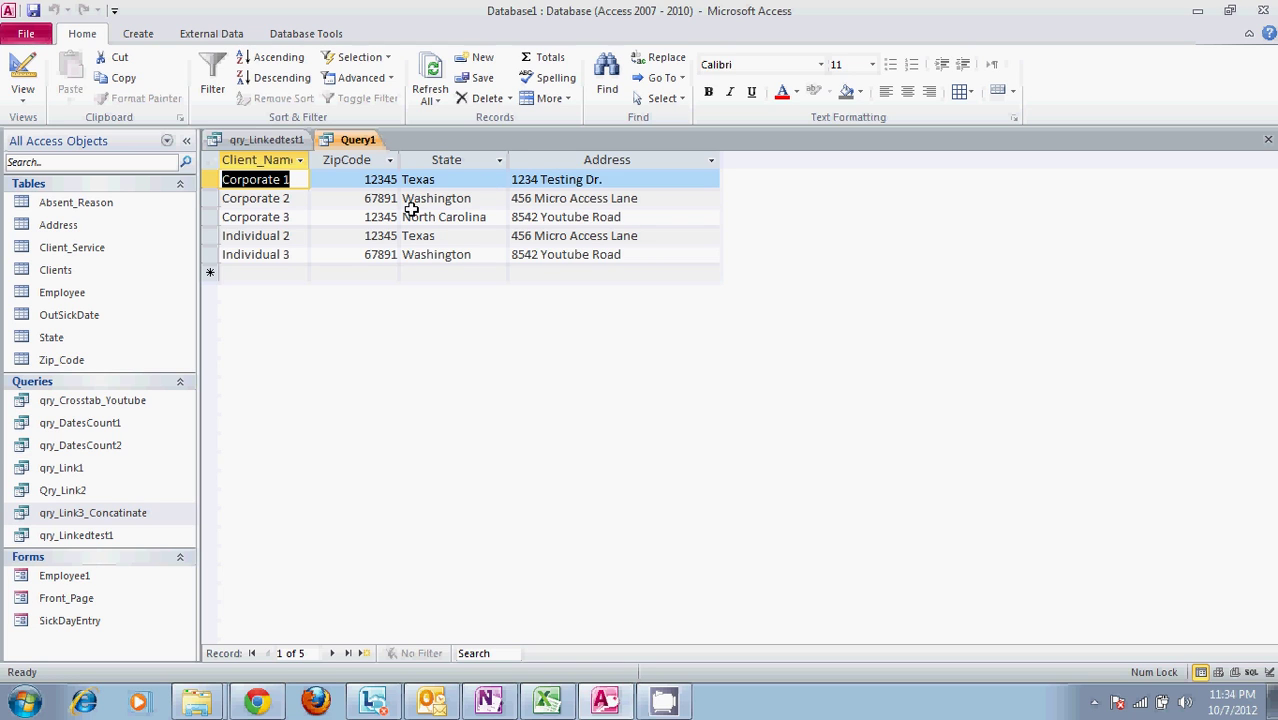
- Return to the query design and save the query as qry_Linkedtest2
{"action": "left_click", "coordinate": [30, 74]}
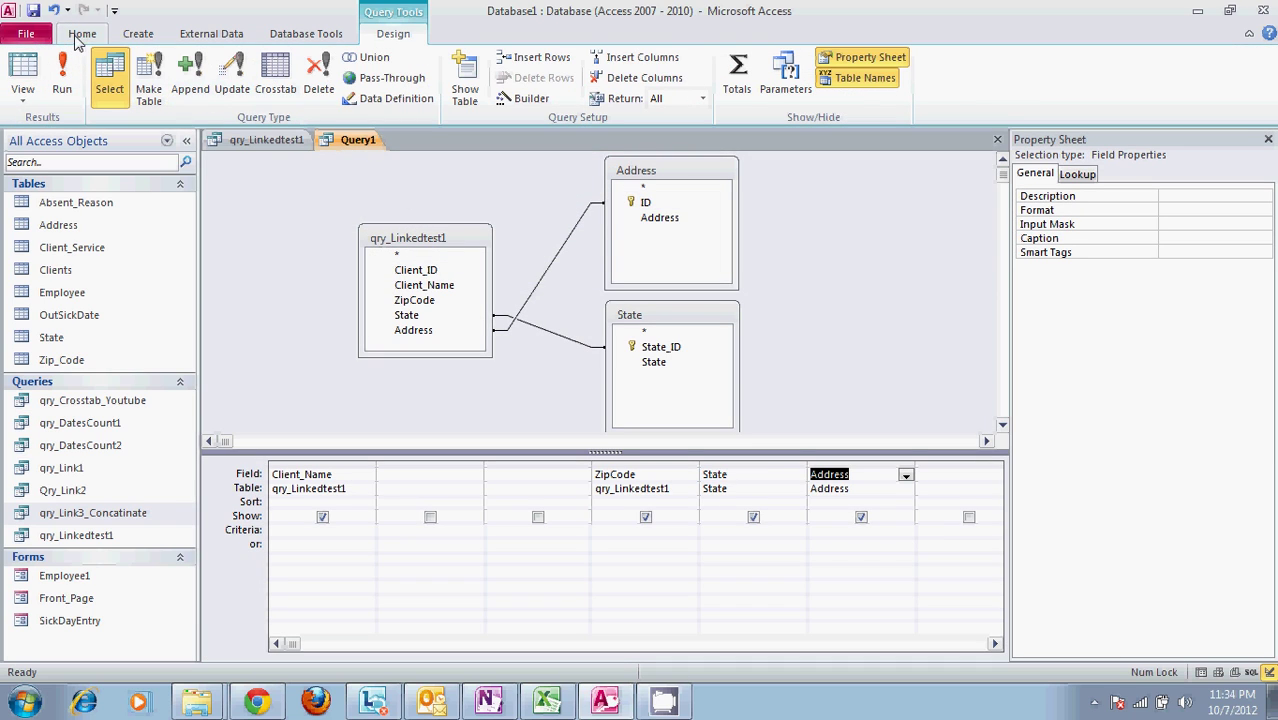
{"action": "left_click", "coordinate": [33, 10]}
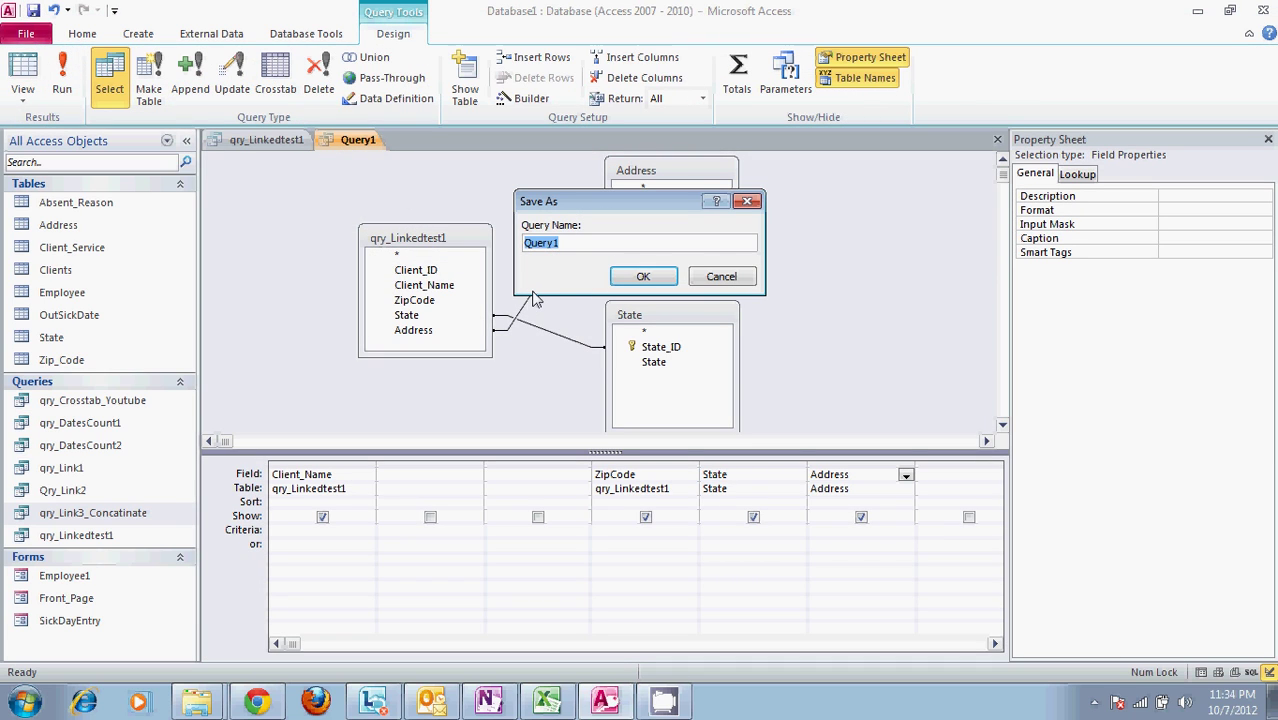
{"action": "type", "text": "qry_Link"}
{"action": "key", "text": "BackSpace"}
{"action": "type", "text": "test2"}
{"action": "key", "text": "Return"}
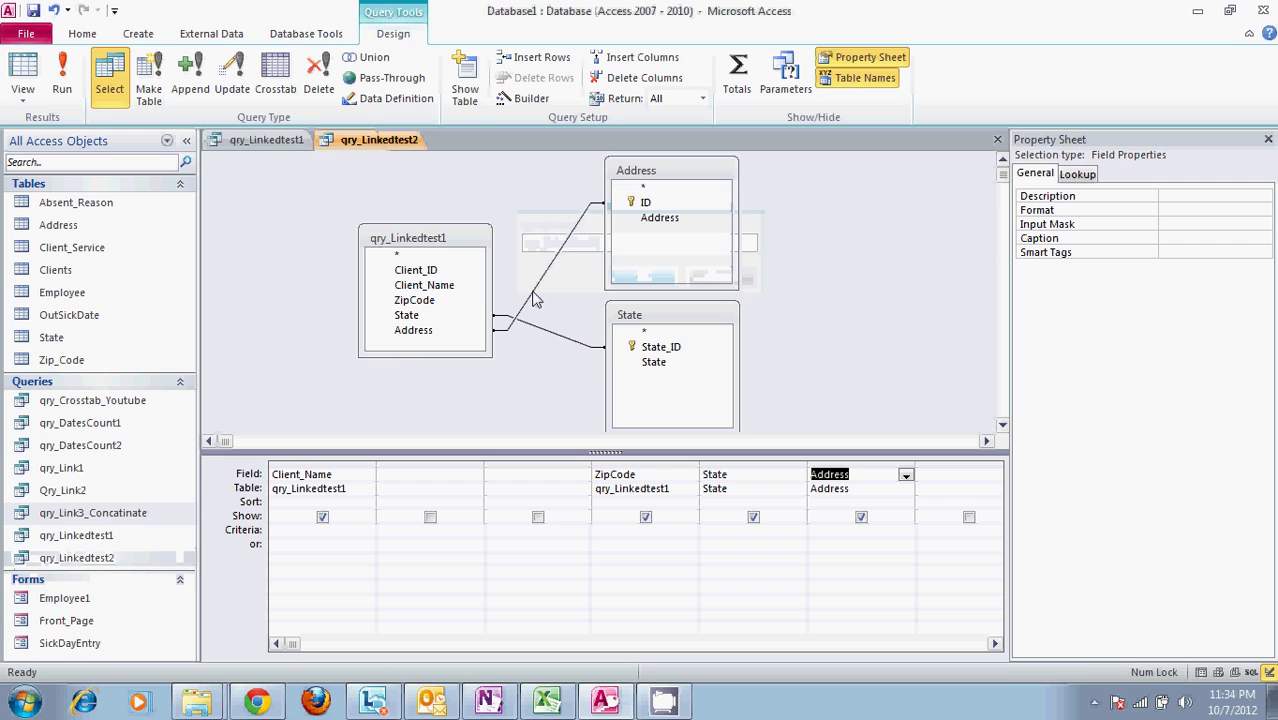
- Start another new query in design view with the saved query qry_Linkedtest2 as its source
{"action": "left_click", "coordinate": [158, 35]}
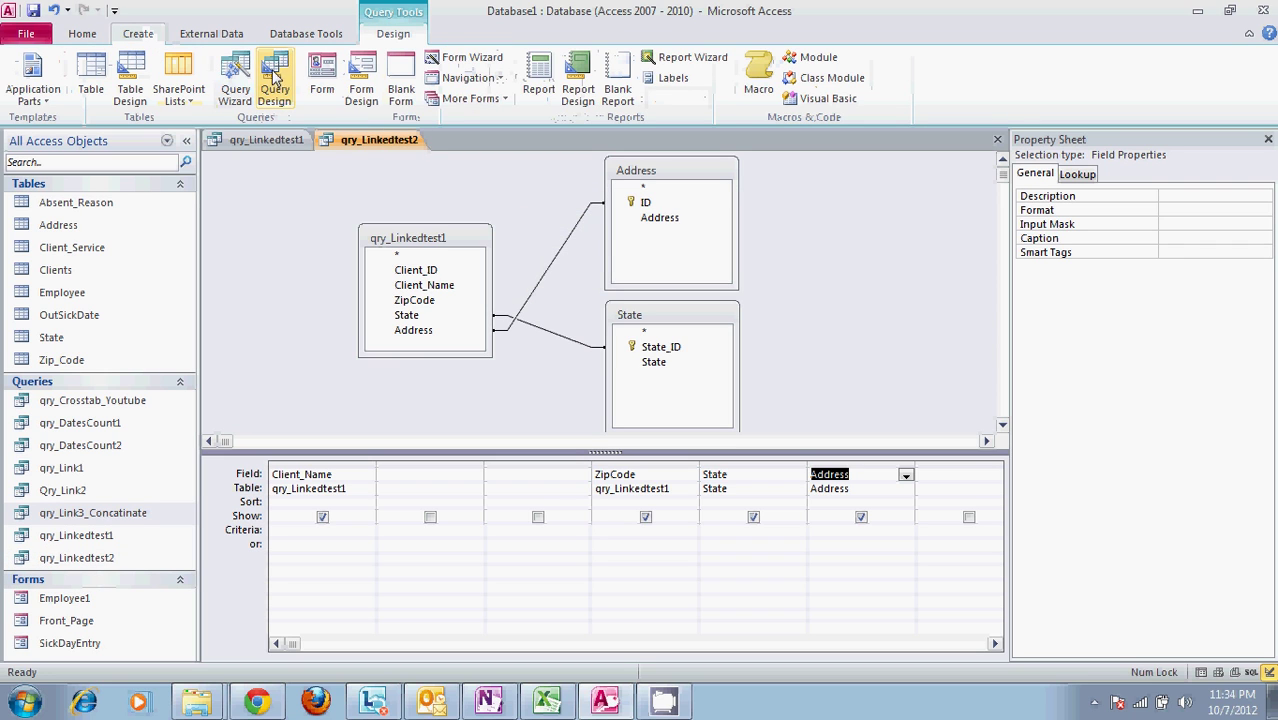
{"action": "left_click", "coordinate": [276, 82]}
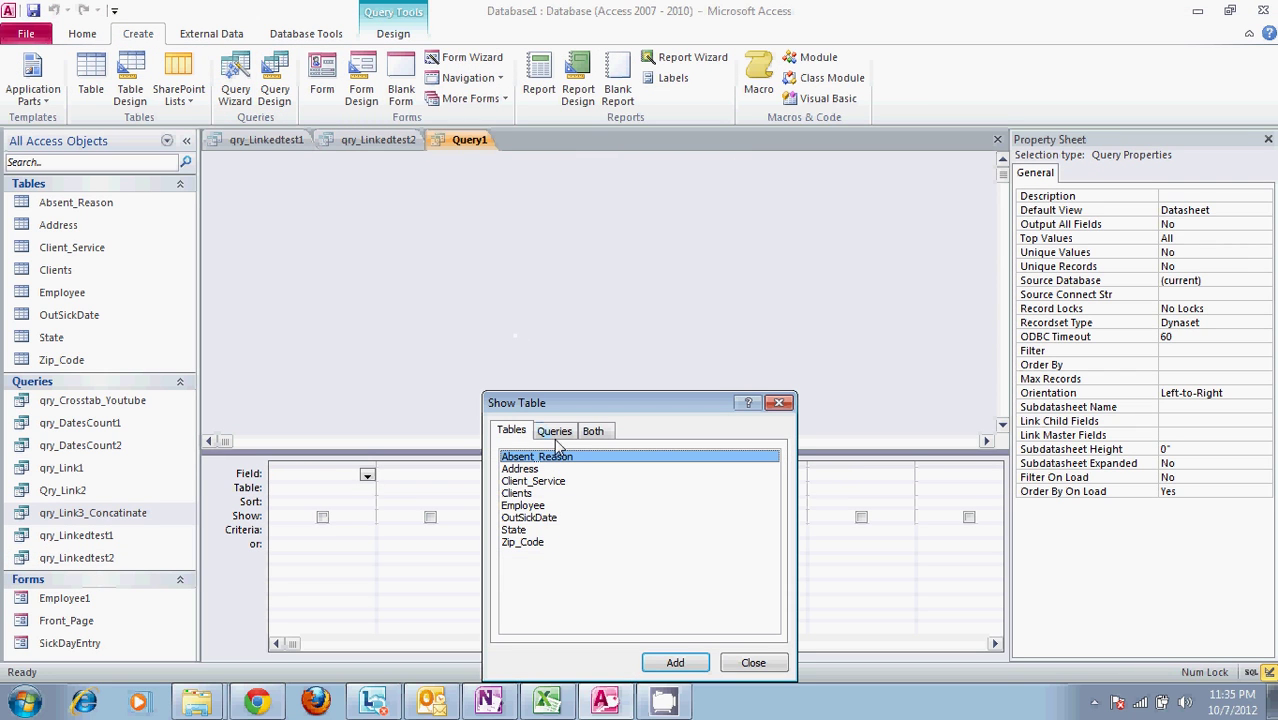
{"action": "left_click", "coordinate": [556, 431]}
{"action": "double_click", "coordinate": [551, 542]}
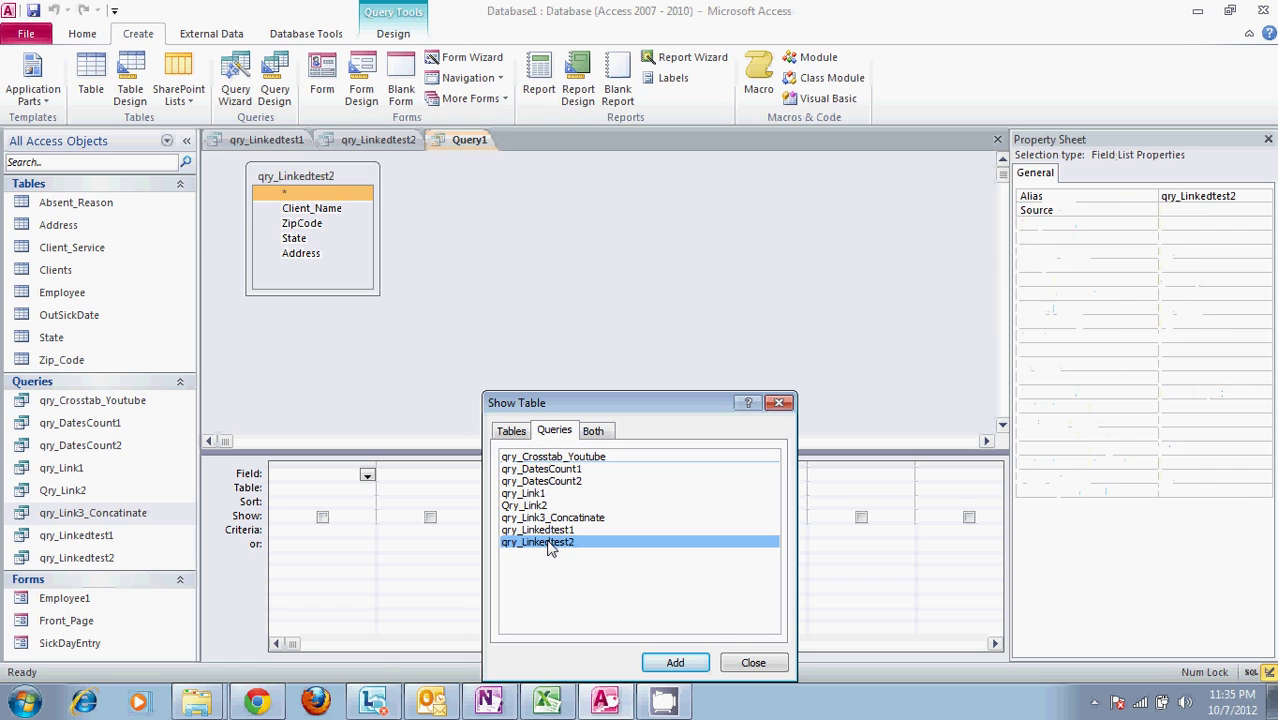
{"action": "left_click", "coordinate": [753, 664]}
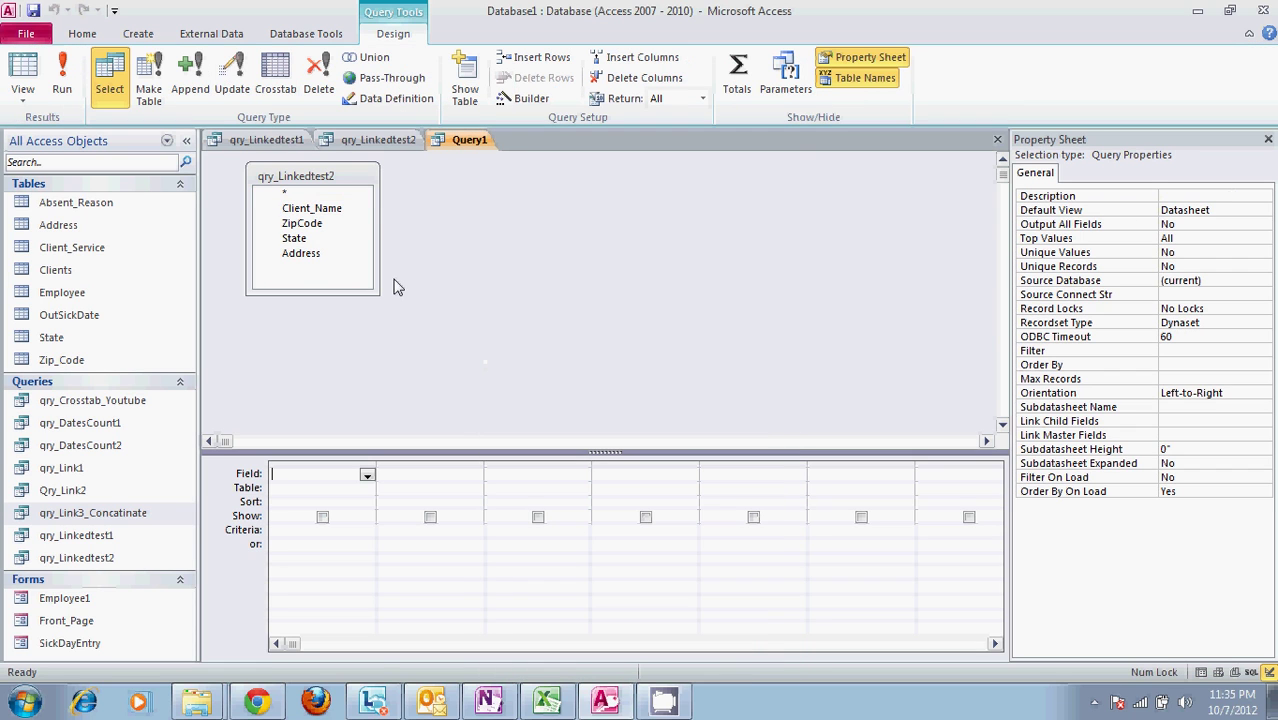
- Add Client_Name and Address from qry_Linkedtest2 to the design grid
{"action": "double_click", "coordinate": [337, 213]}
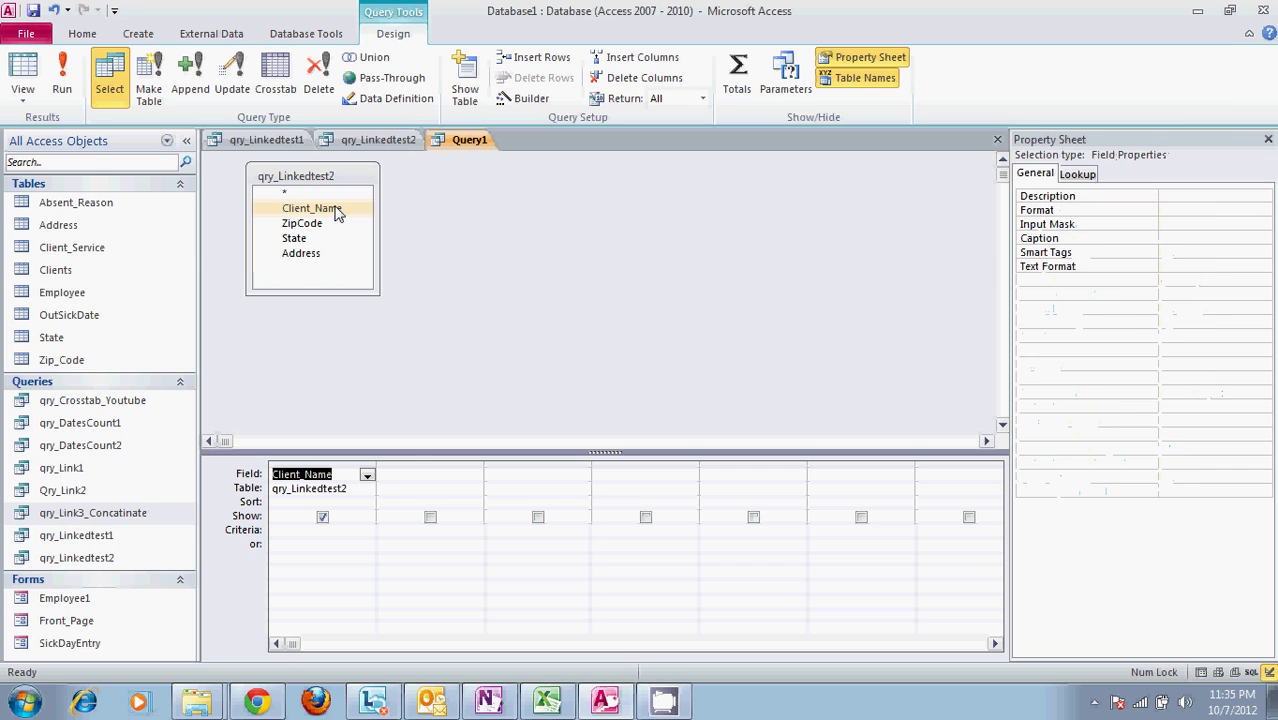
{"action": "left_click", "coordinate": [400, 479]}
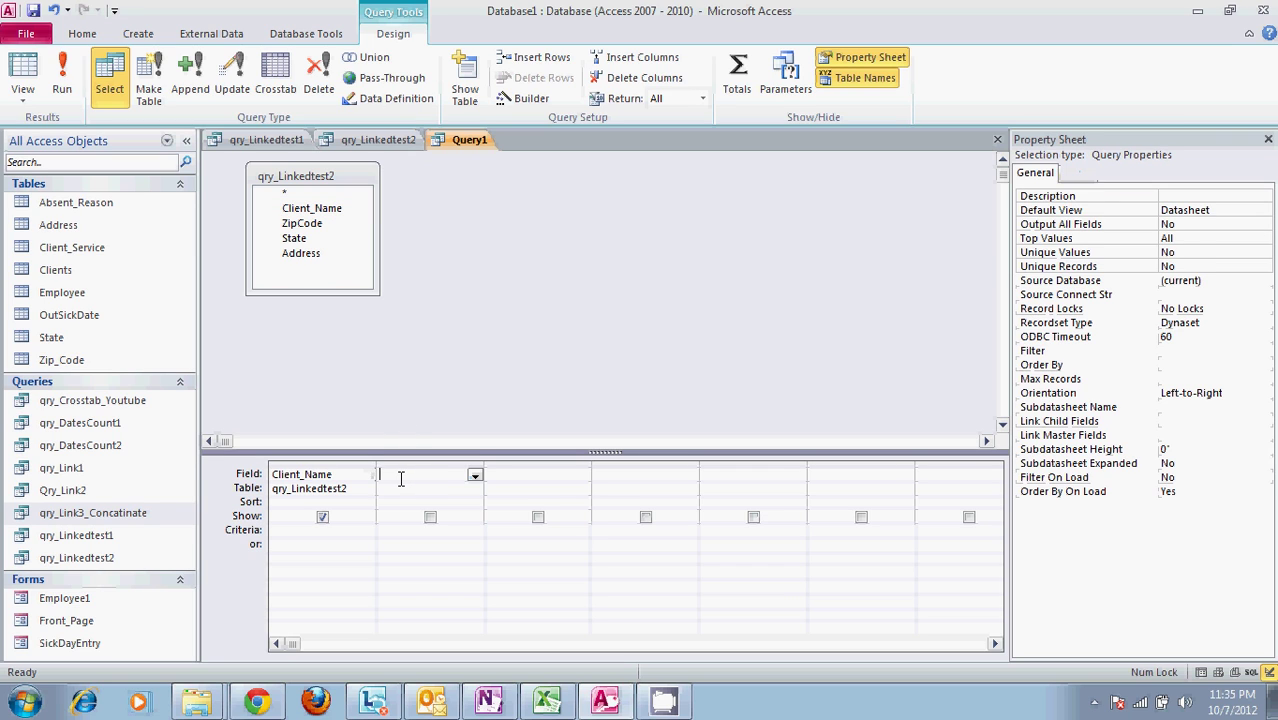
{"action": "double_click", "coordinate": [318, 255]}
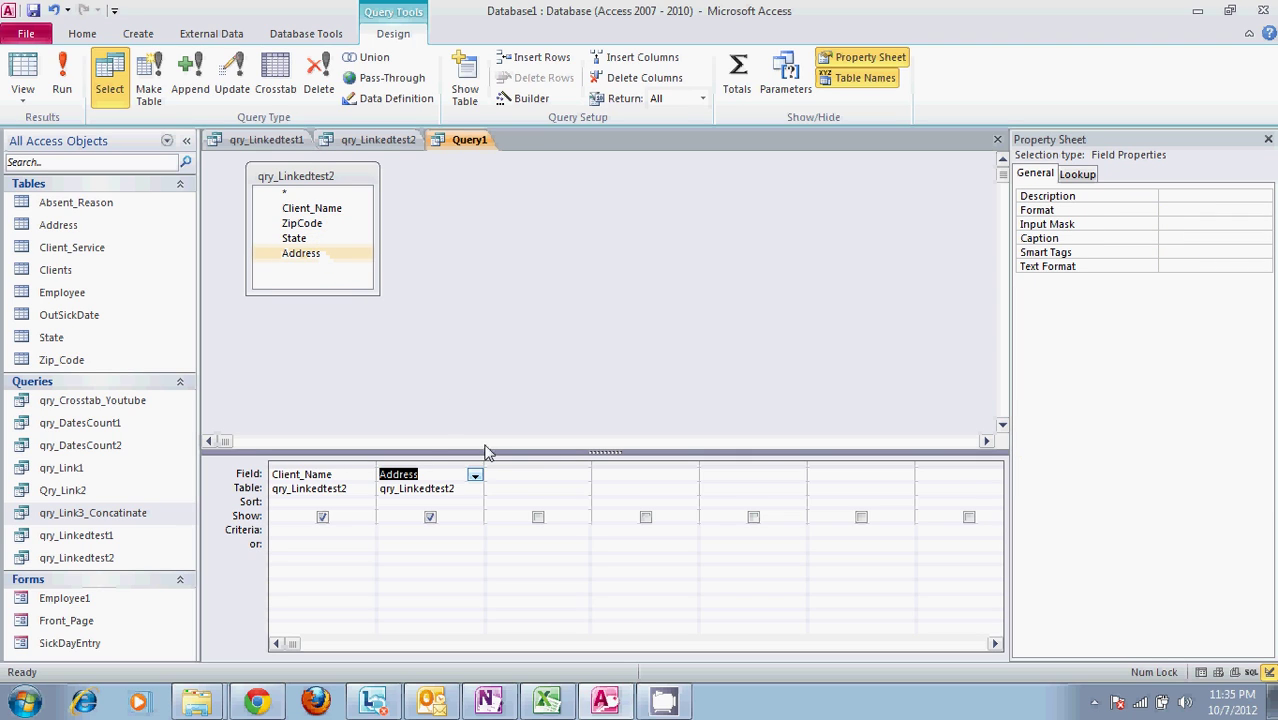
- Clear the table name under the Address field and try to concatenate State by adding & and picking it from the field list
{"action": "left_click", "coordinate": [459, 490]}
{"action": "key", "text": "BackSpace"}
{"action": "key", "text": "BackSpace"}
{"action": "key", "text": "BackSpace"}
{"action": "key", "text": "BackSpace"}
{"action": "key", "text": "BackSpace"}
{"action": "key", "text": "BackSpace"}
{"action": "key", "text": "BackSpace"}
{"action": "key", "text": "BackSpace"}
{"action": "key", "text": "BackSpace"}
{"action": "key", "text": "BackSpace"}
{"action": "key", "text": "BackSpace"}
{"action": "key", "text": "BackSpace"}
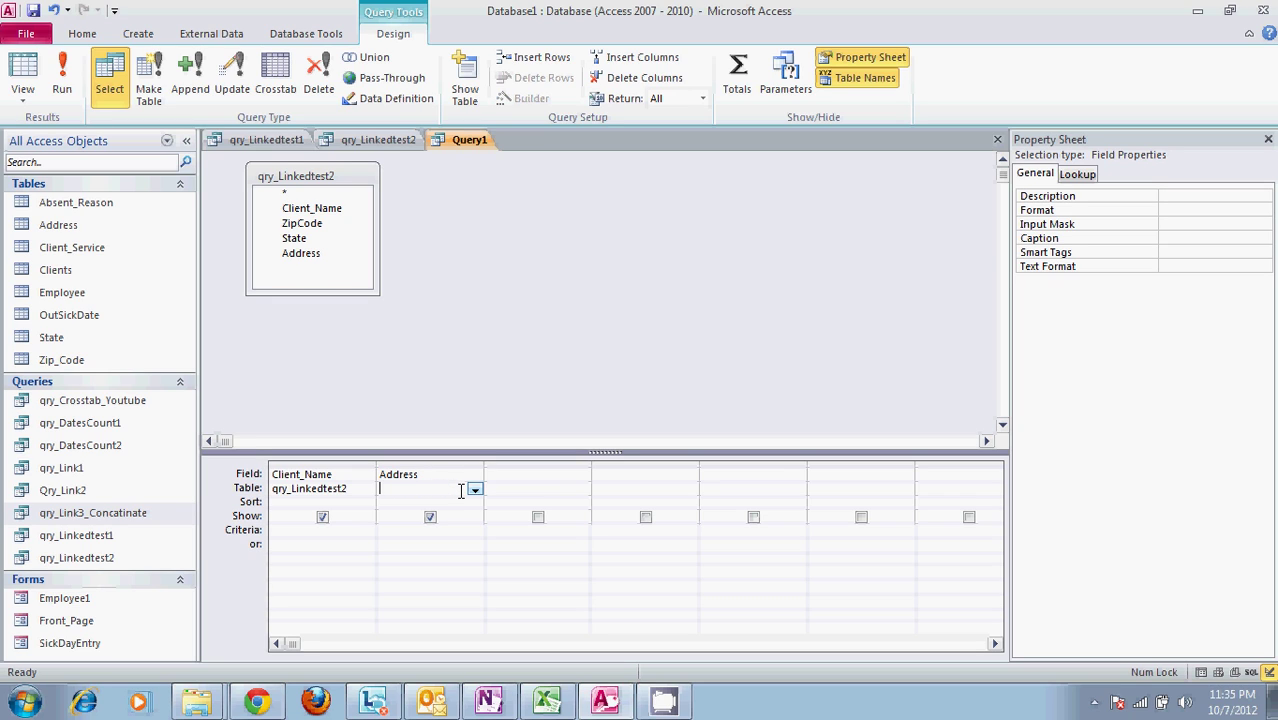
{"action": "left_click", "coordinate": [450, 477]}
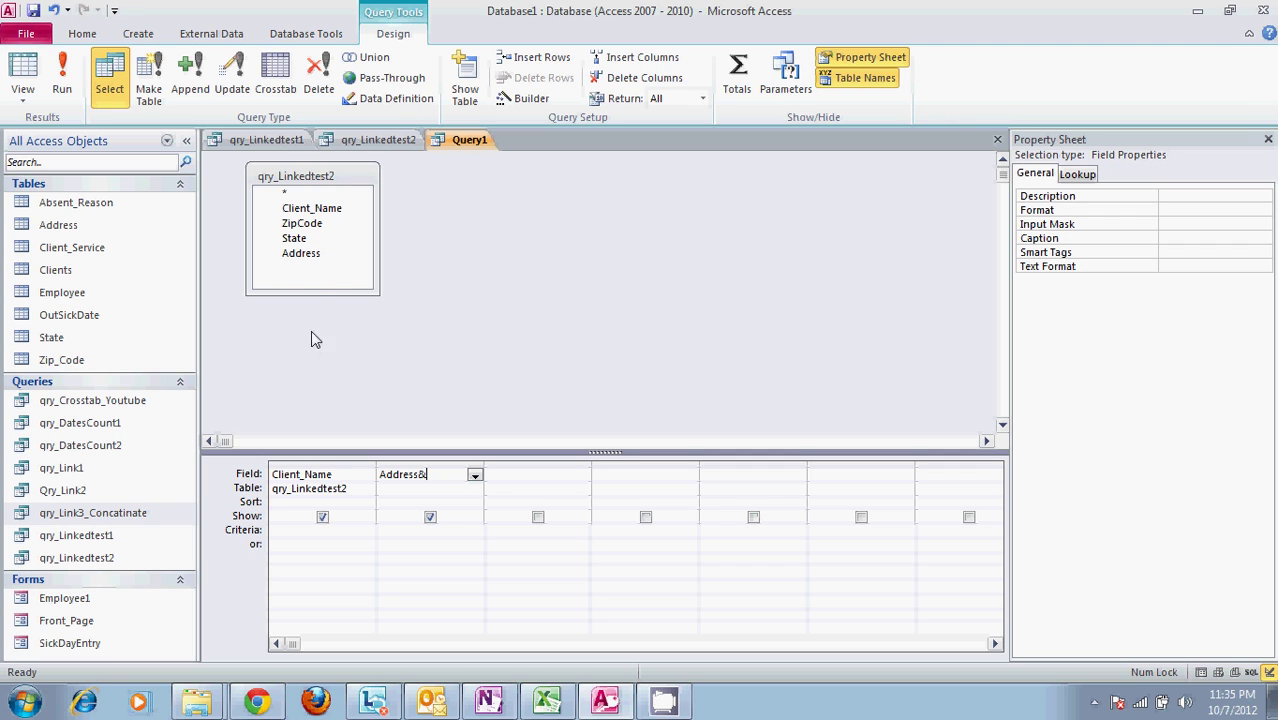
{"action": "left_click", "coordinate": [305, 242]}
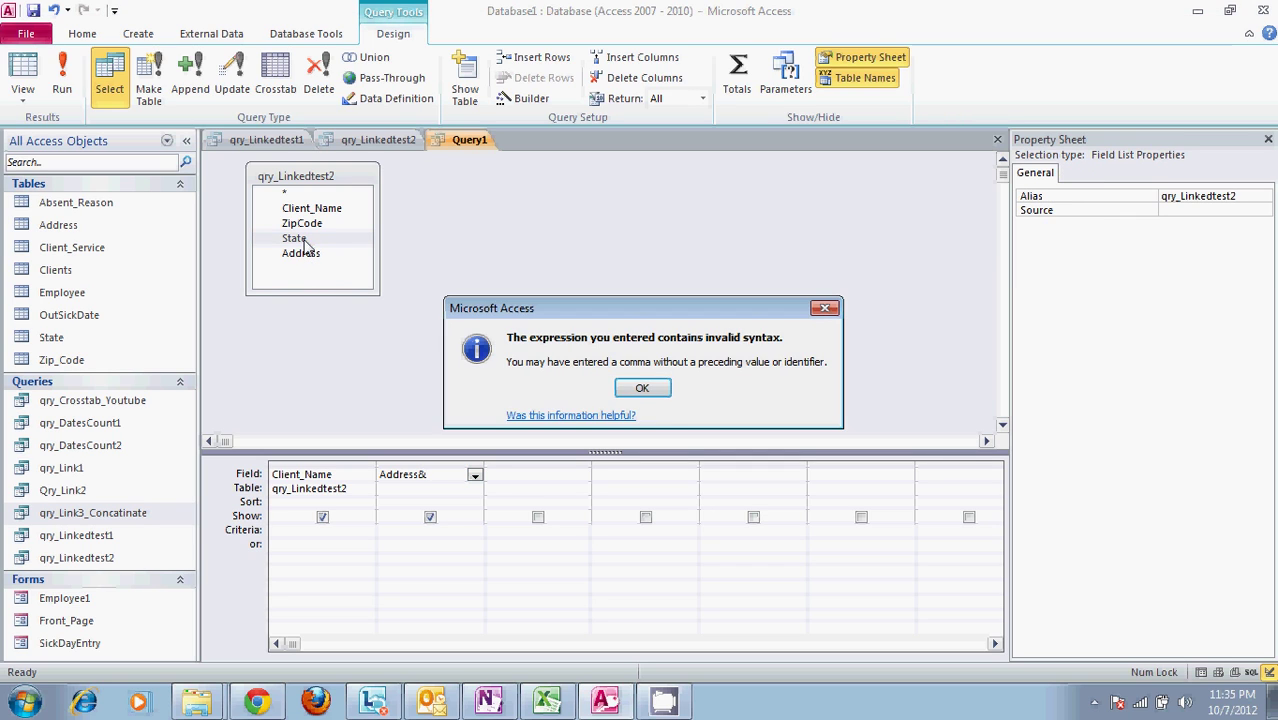
{"action": "left_click", "coordinate": [648, 388]}
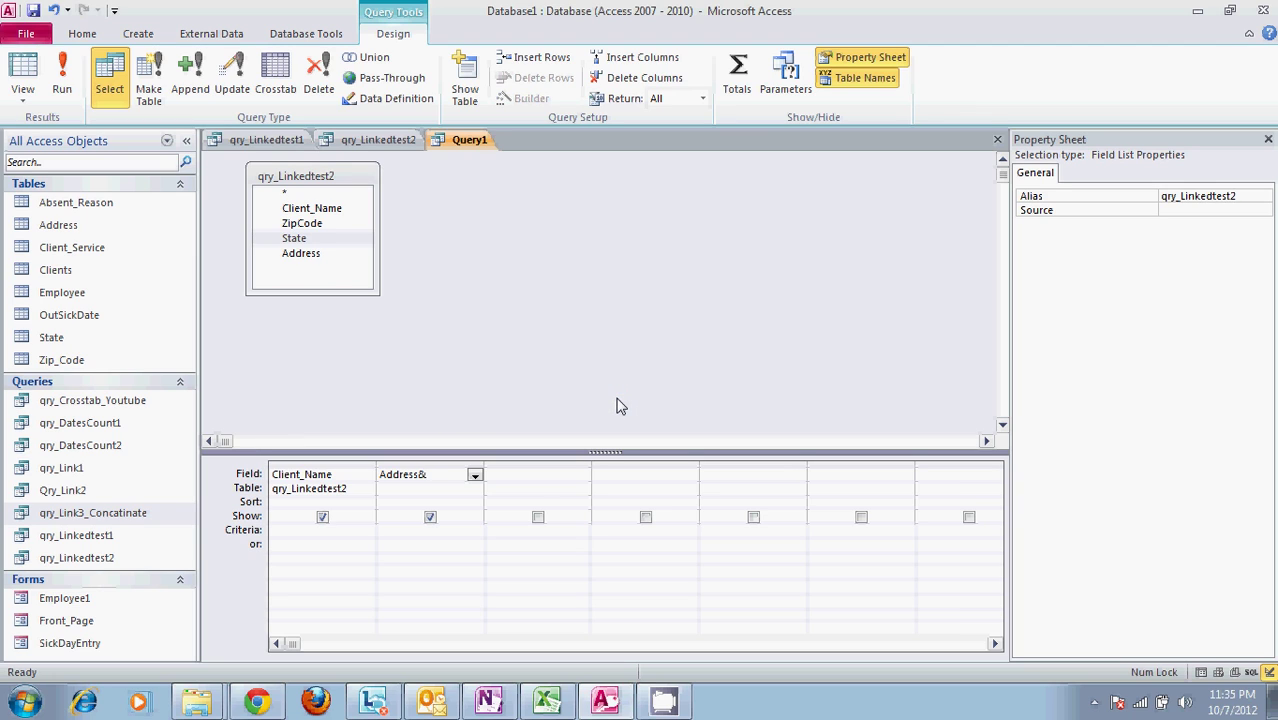
- Reset the second grid column to the plain Address field from qry_Linkedtest2
{"action": "type", "text": "sta"}
{"action": "key", "text": "BackSpace"}
{"action": "key", "text": "BackSpace"}
{"action": "key", "text": "BackSpace"}
{"action": "key", "text": "BackSpace"}
{"action": "key", "text": "BackSpace"}
{"action": "key", "text": "BackSpace"}
{"action": "key", "text": "BackSpace"}
{"action": "key", "text": "BackSpace"}
{"action": "key", "text": "BackSpace"}
{"action": "key", "text": "BackSpace"}
{"action": "key", "text": "BackSpace"}
{"action": "type", "text": "ad"}
{"action": "key", "text": "Return"}
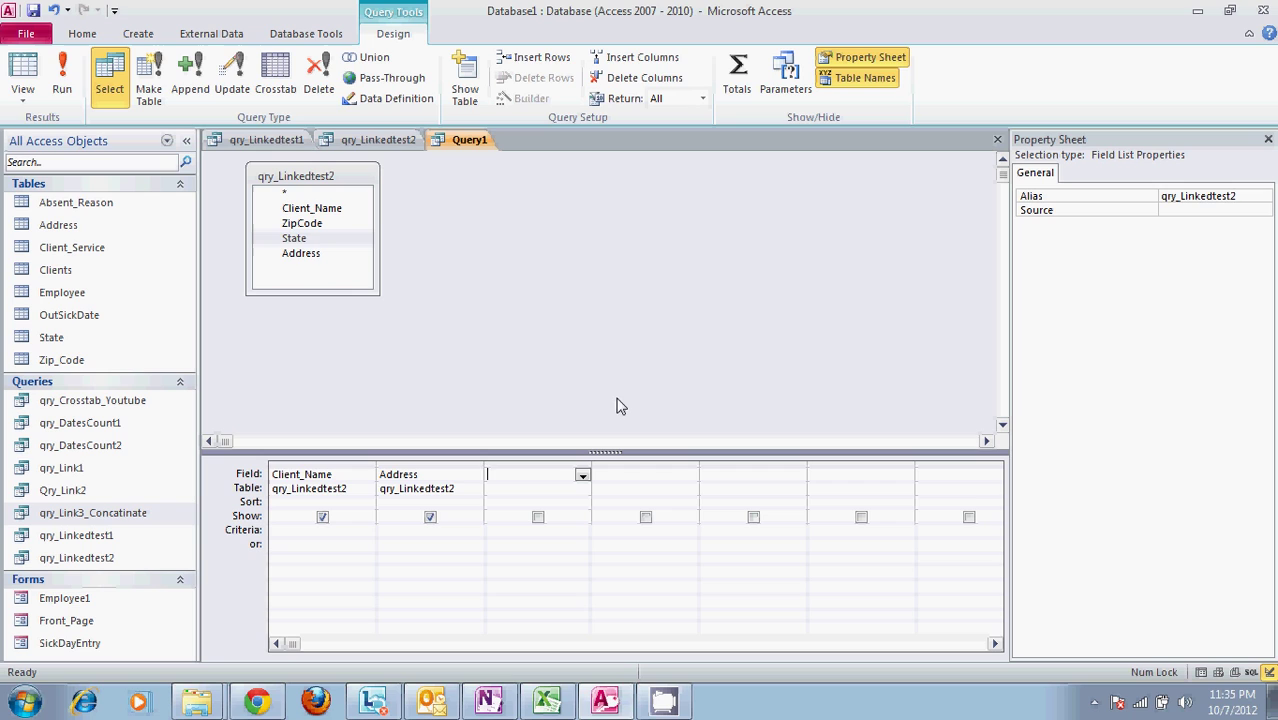
{"action": "left_click", "coordinate": [474, 490]}
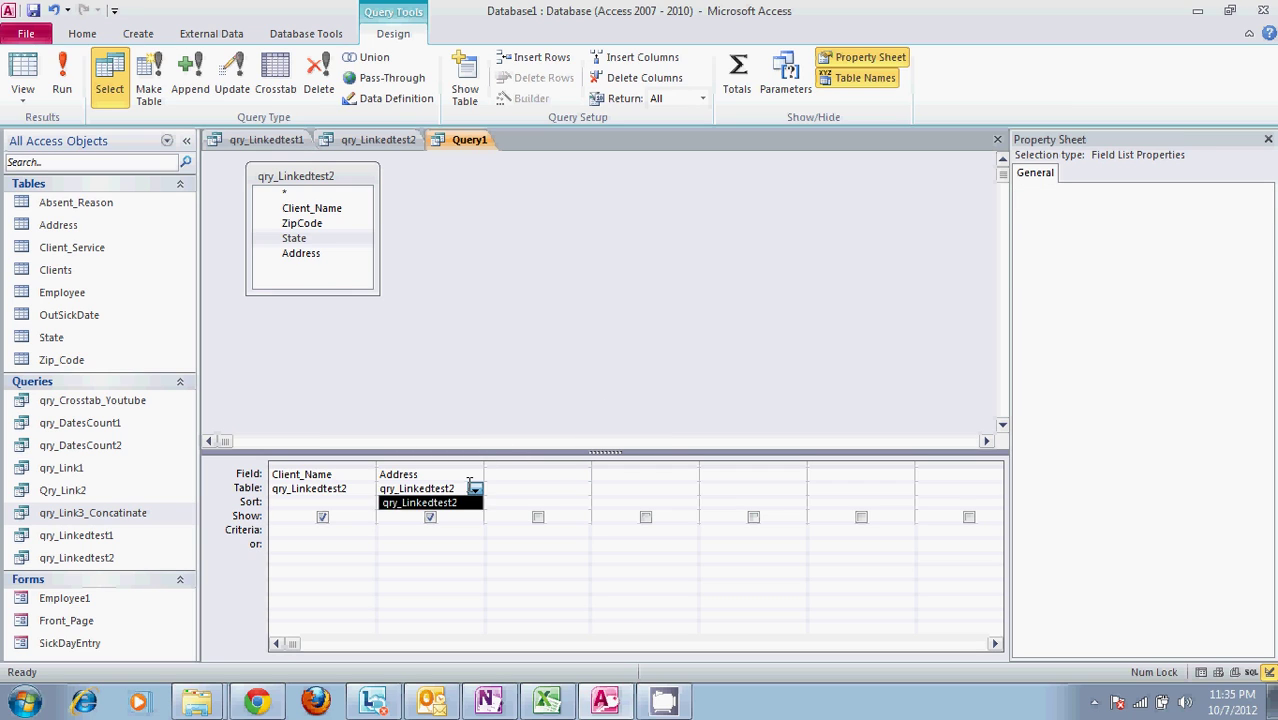
- Extend the Address field in the grid to the concatenated expression Address&State&ZipCode
{"action": "left_click", "coordinate": [441, 475]}
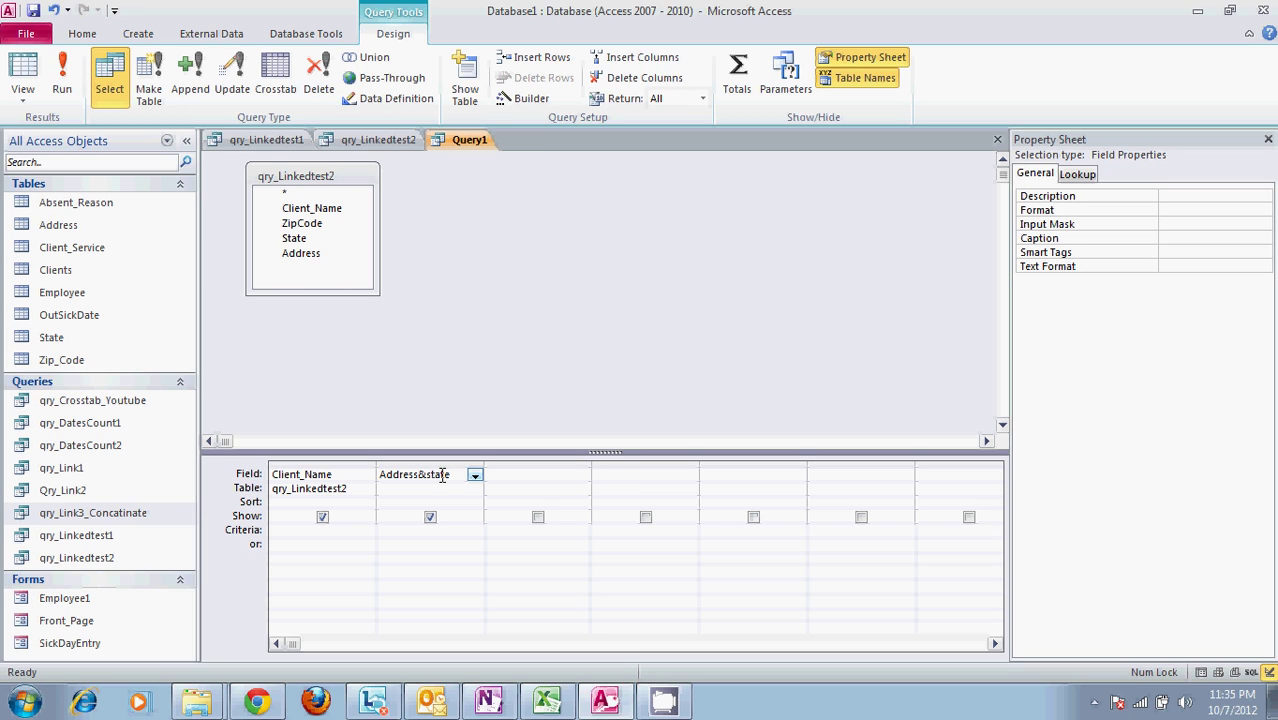
{"action": "type", "text": "&Sta"}
{"action": "type", "text": "te&Zi"}
{"action": "type", "text": "pCode"}
- Run the query and widen the concatenated address column to show its full text
{"action": "left_click", "coordinate": [70, 82]}
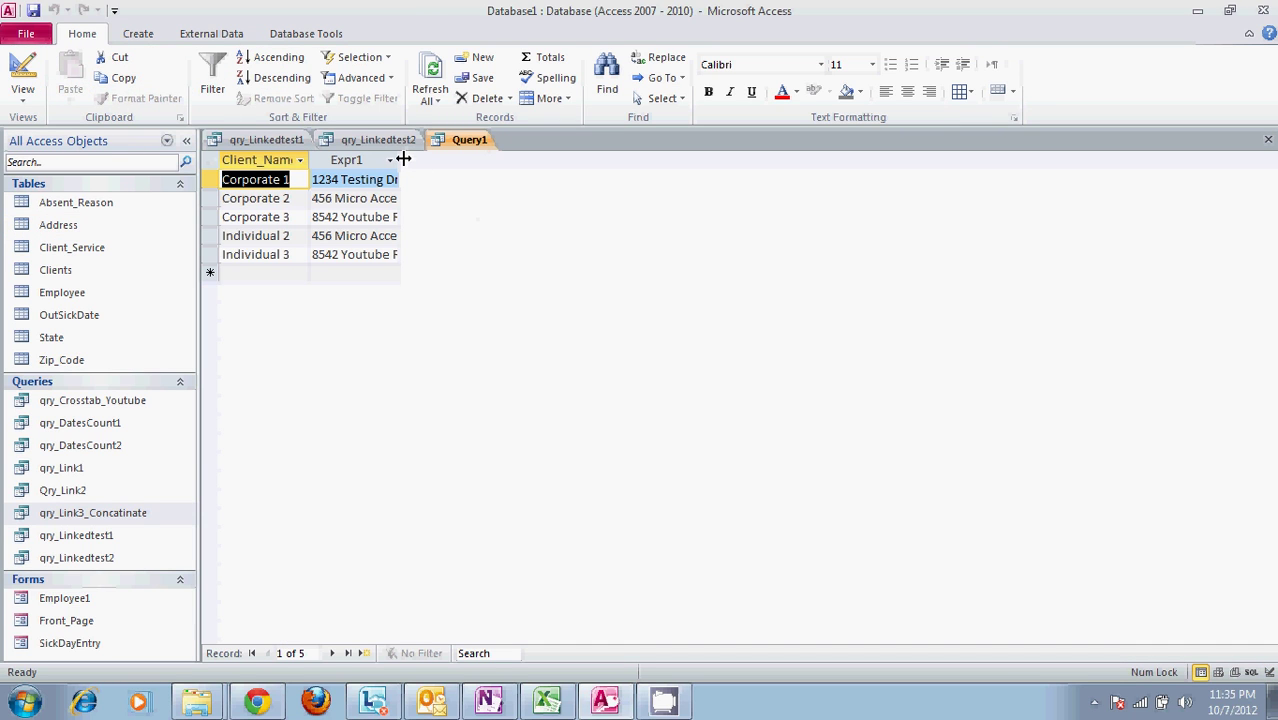
{"action": "left_click_drag", "start_coordinate": [401, 159], "coordinate": [677, 160]}
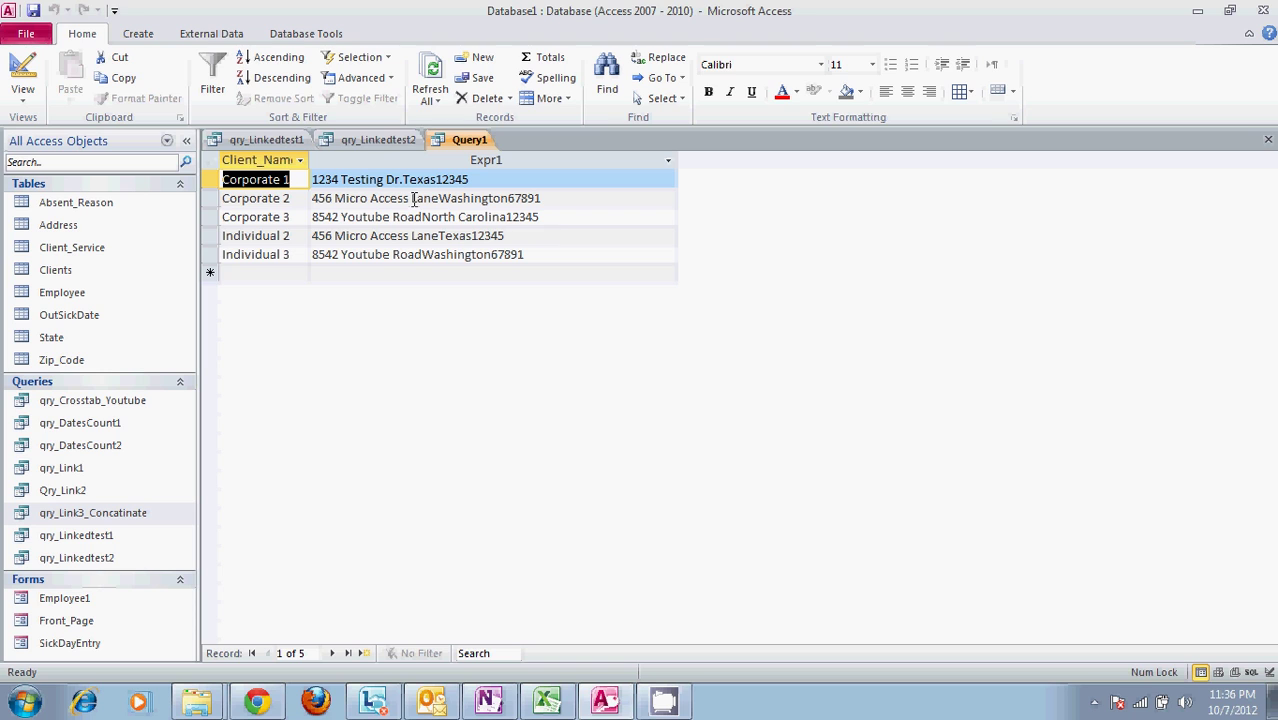
- Edit the concatenated expression to put a space between Address and State and a comma between State and ZipCode, and rerun the query
{"action": "left_click", "coordinate": [23, 72]}
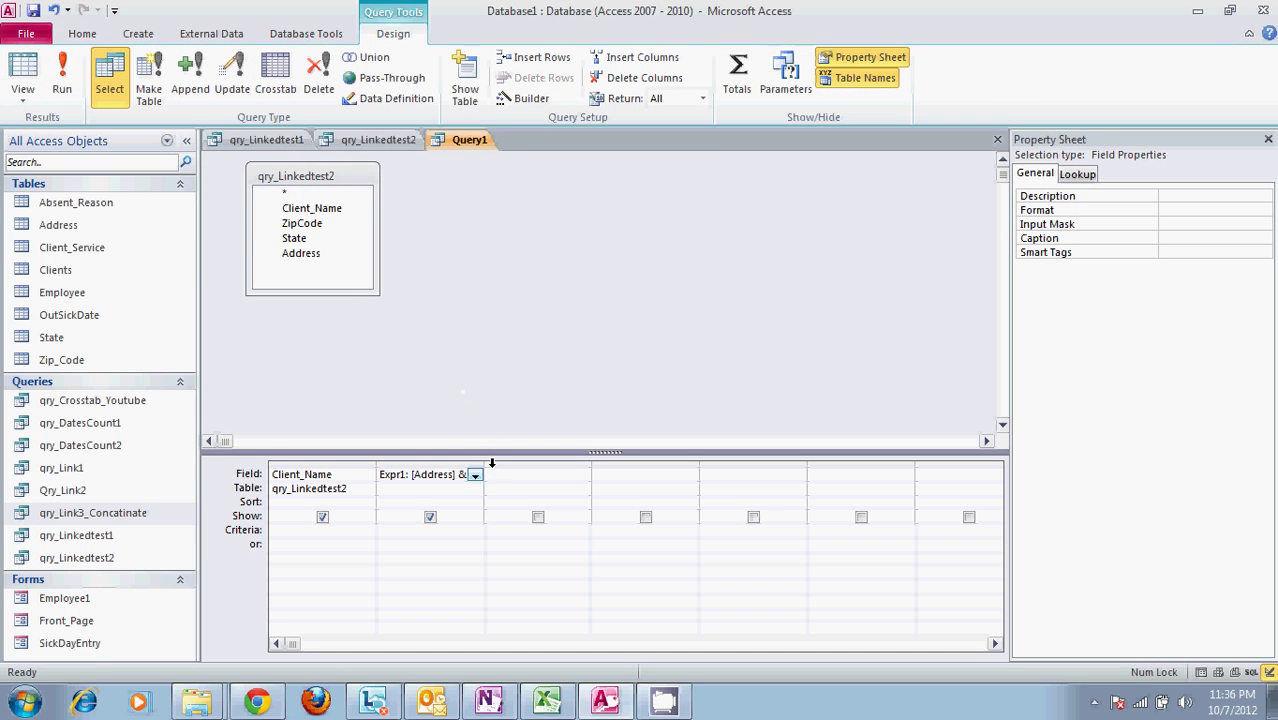
{"action": "left_click_drag", "start_coordinate": [486, 466], "coordinate": [752, 472]}
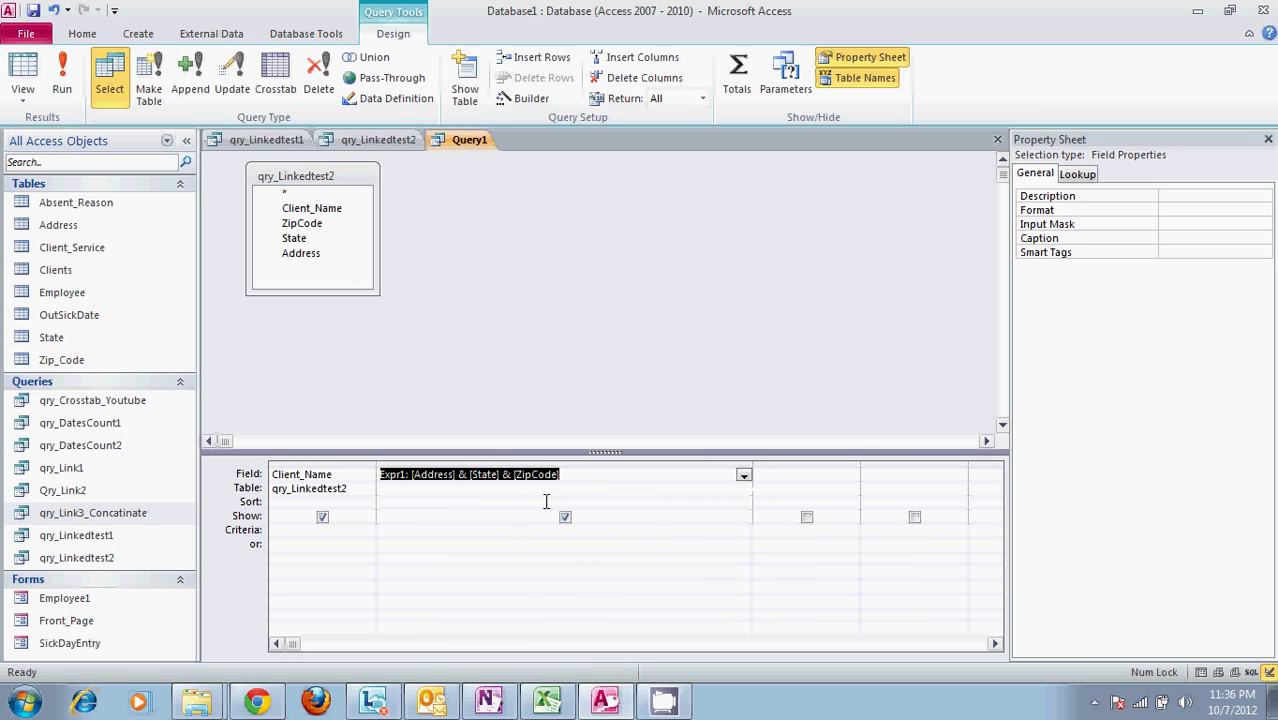
{"action": "left_click", "coordinate": [467, 478]}
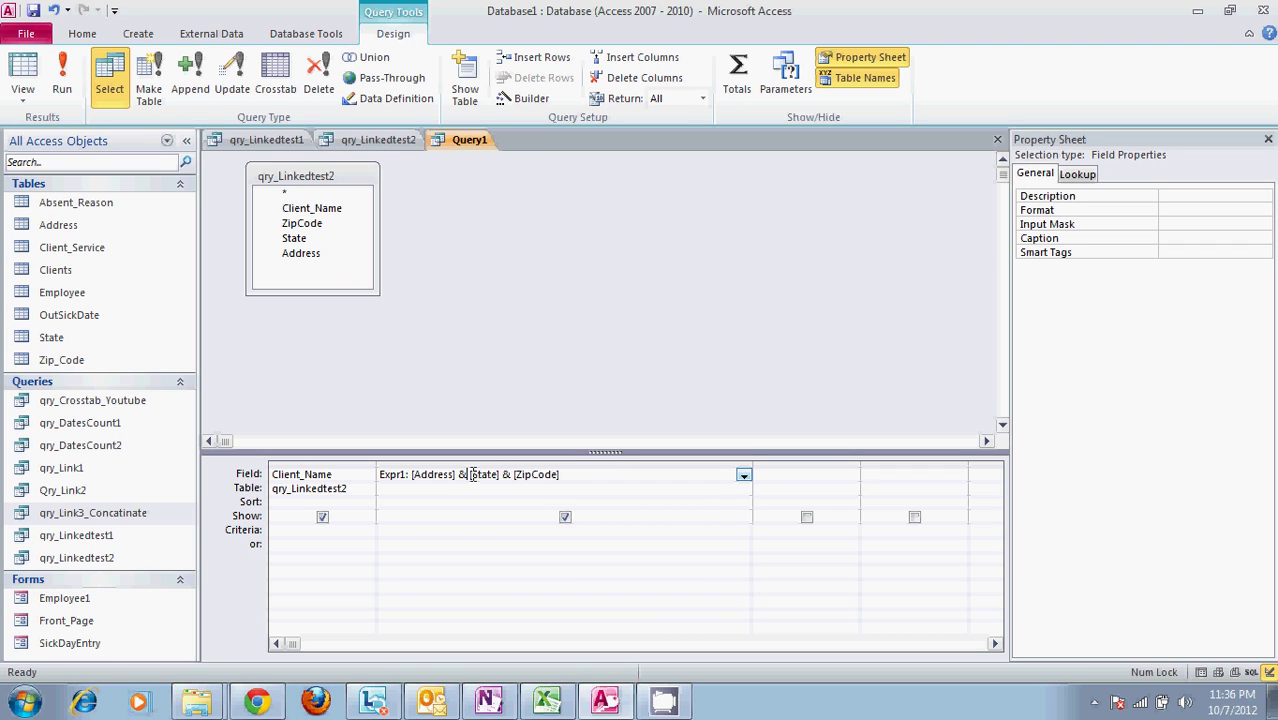
{"action": "type", "text": "\""}
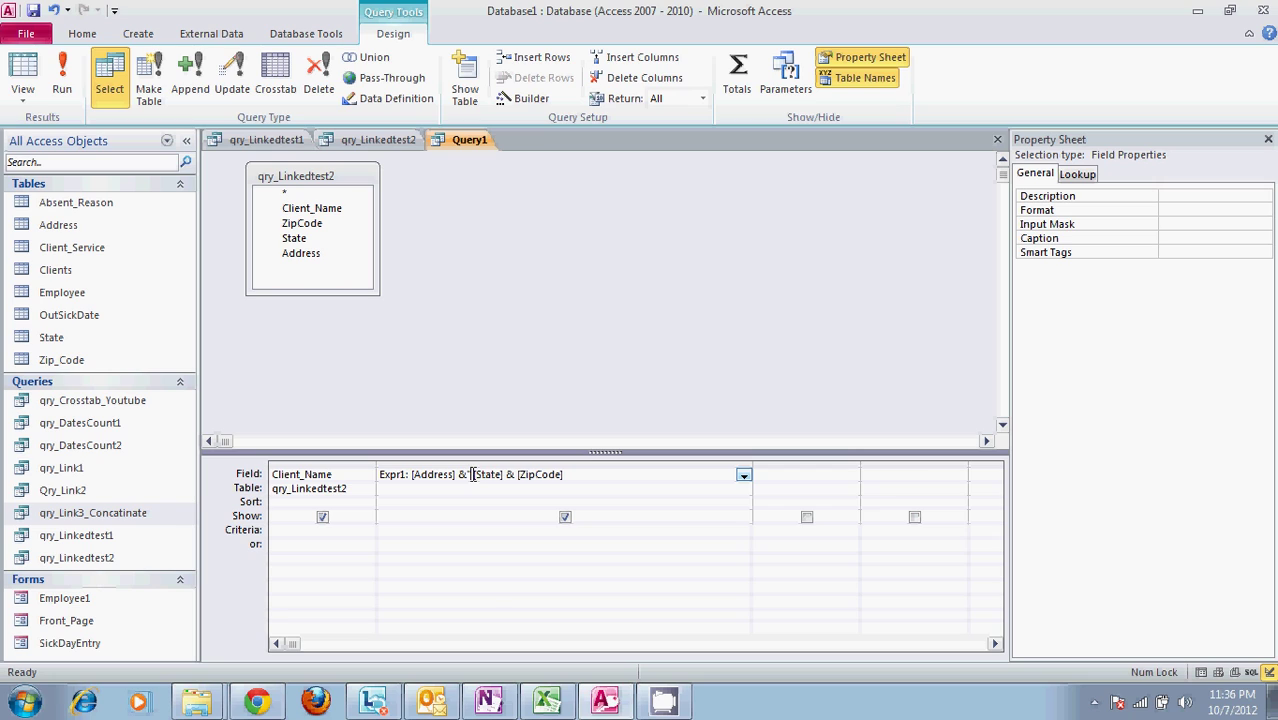
{"action": "type", "text": " \" &"}
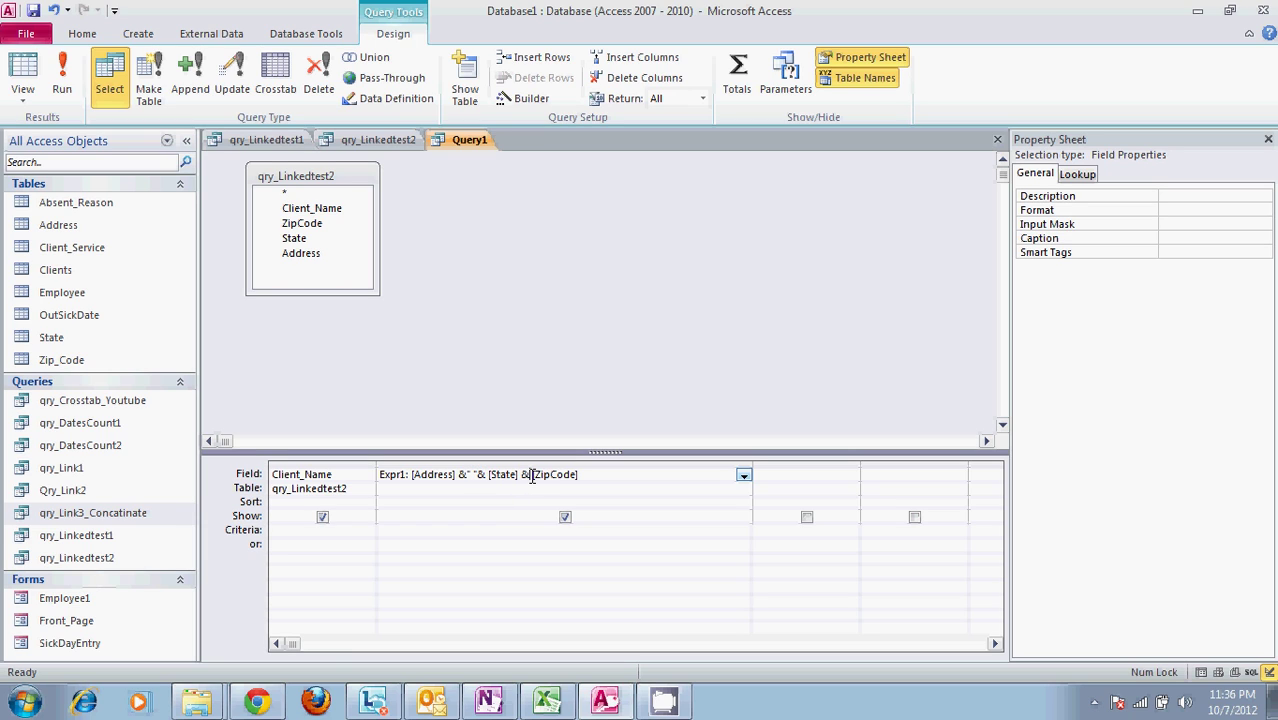
{"action": "type", "text": " \" \"&"}
{"action": "left_click", "coordinate": [62, 80]}
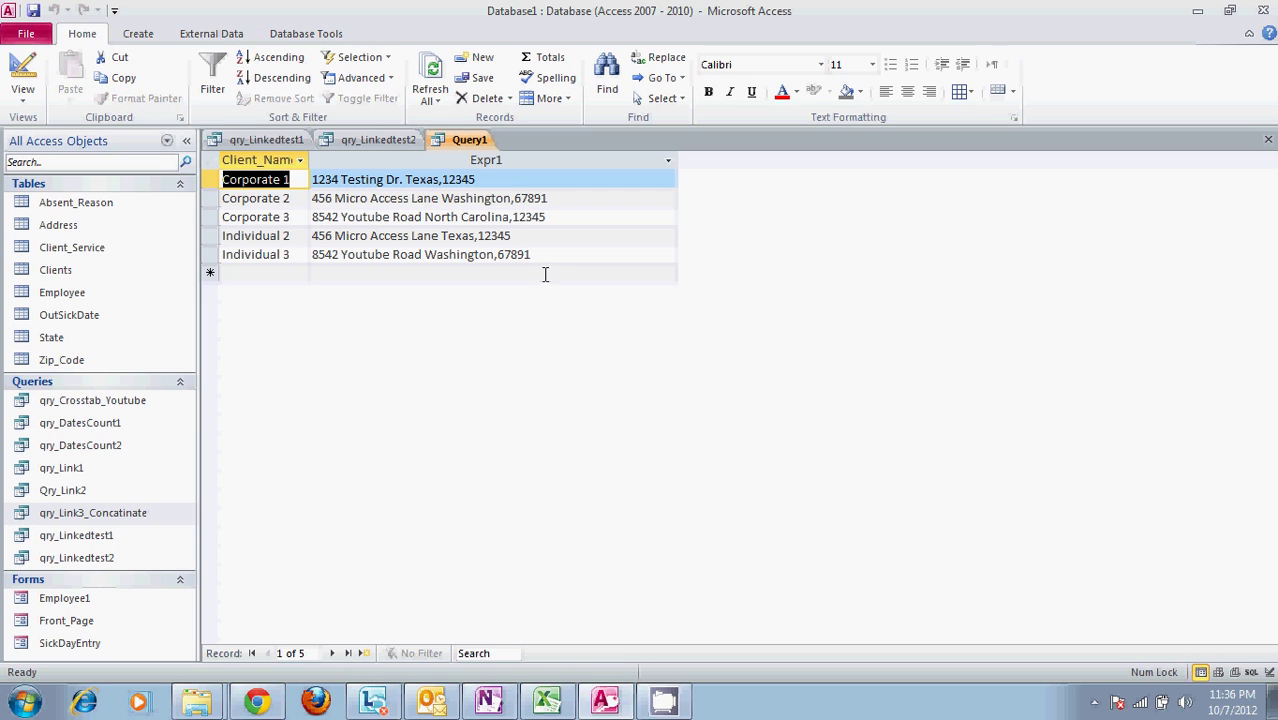
- Save the concatenated address query as qry_Linkedtest3
{"action": "left_click", "coordinate": [33, 10]}
{"action": "type", "text": "qry"}
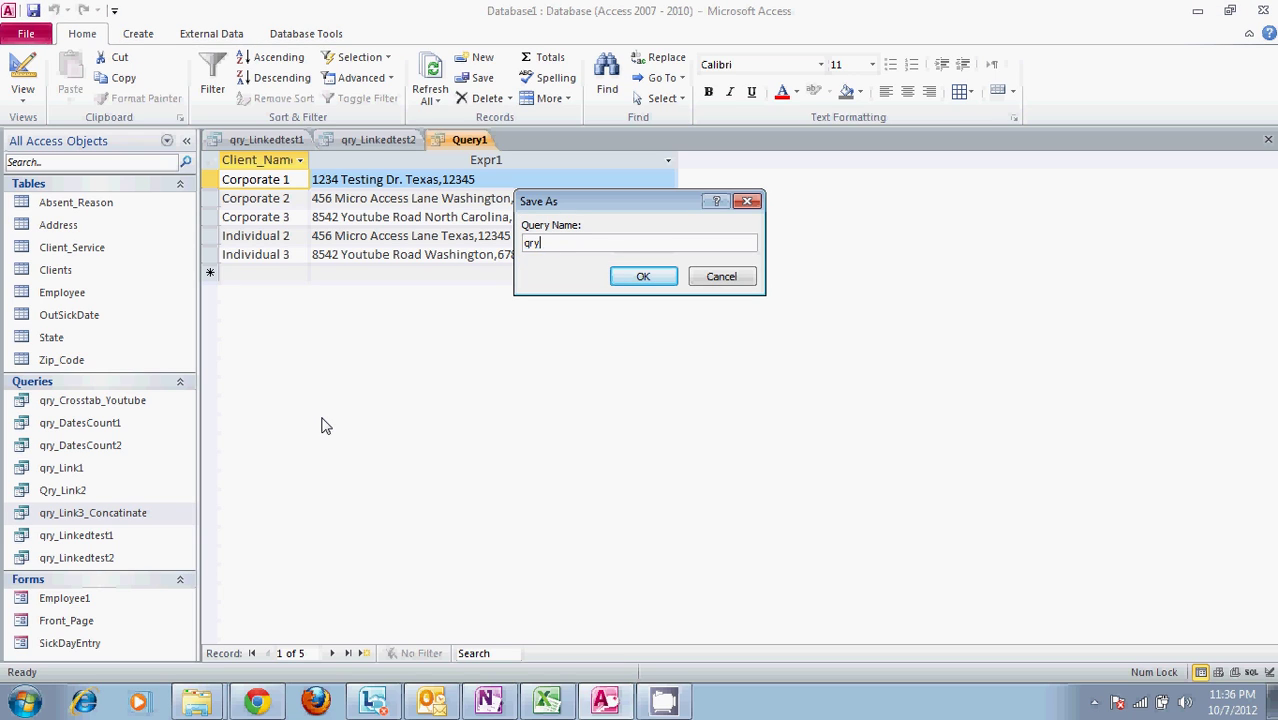
{"action": "type", "text": "_Linkedtest3"}
{"action": "left_click", "coordinate": [643, 277]}
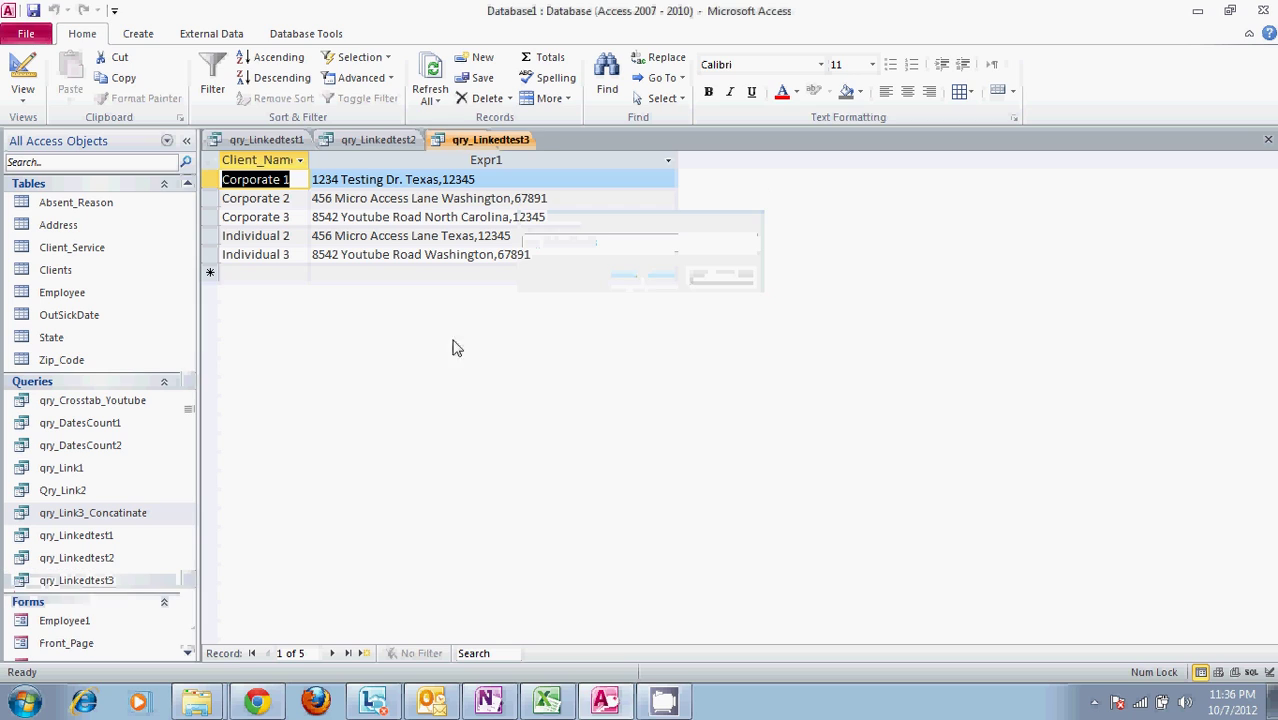